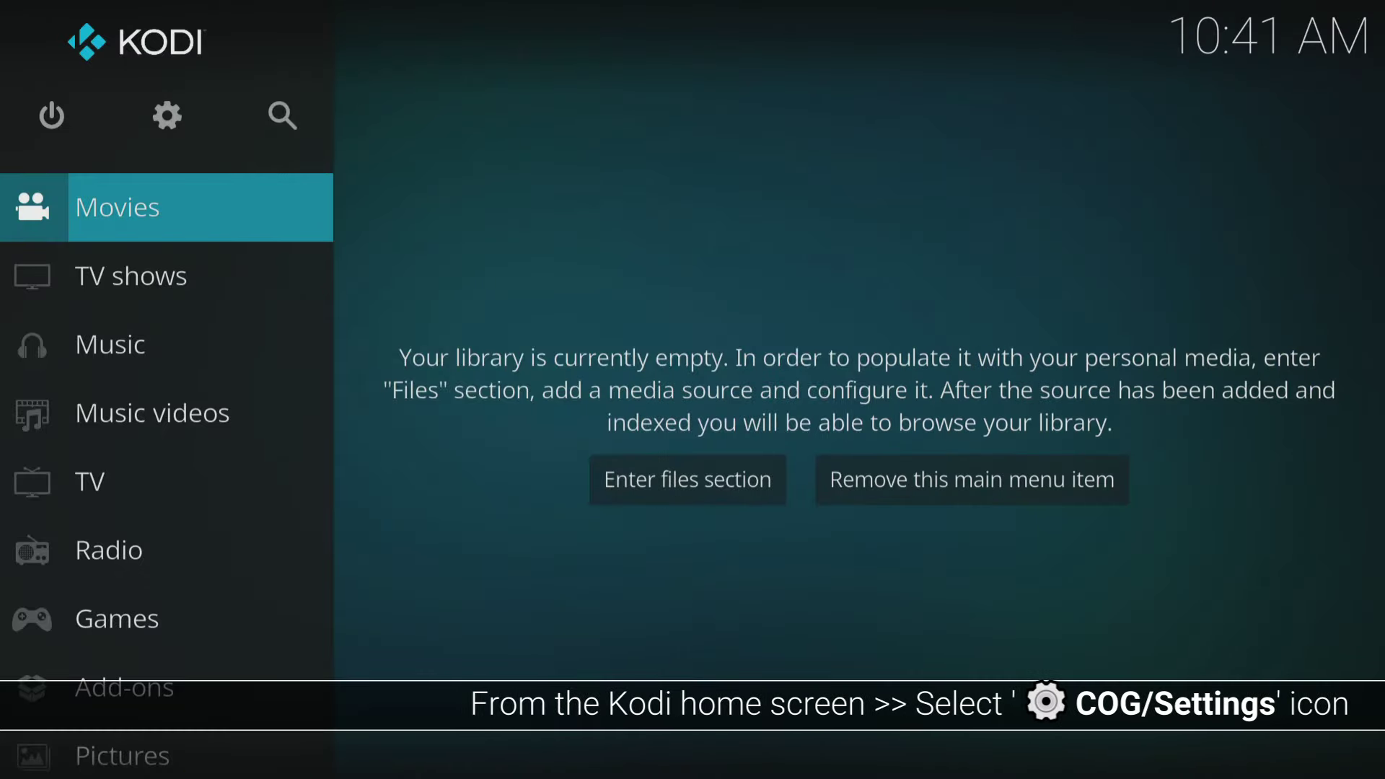
Step: Go to the Add-ons page of Kodi's System settings
key("Up")
key("Right")
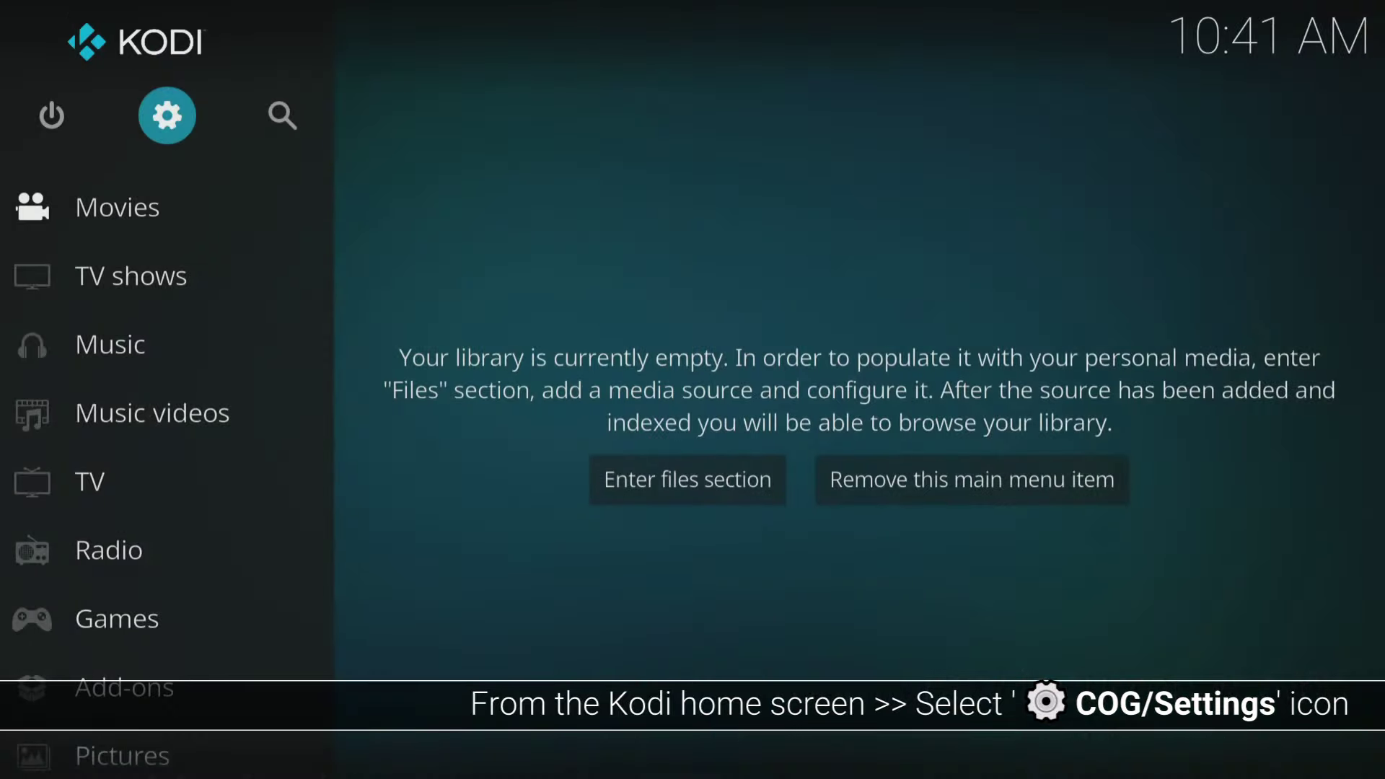
key("Return")
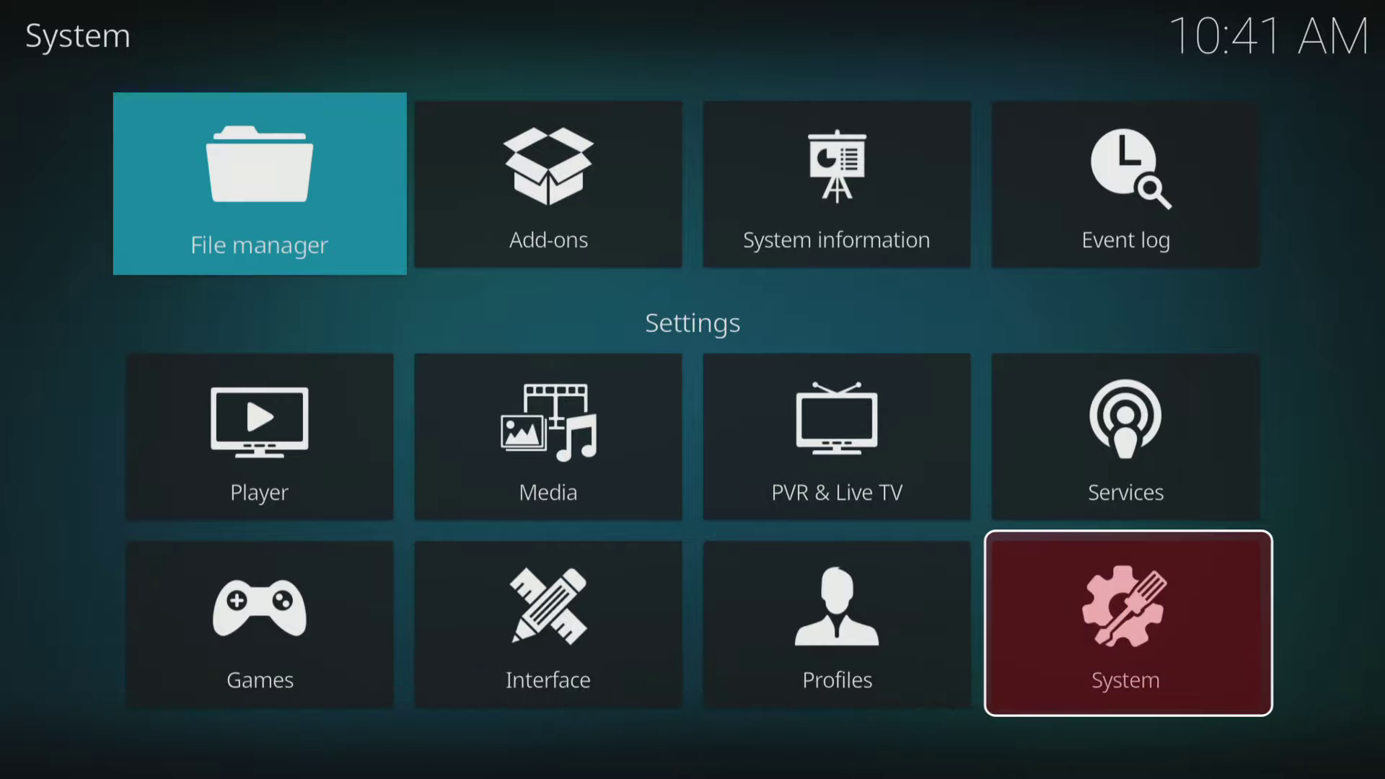
key("Down")
key("Down")
key("Right")
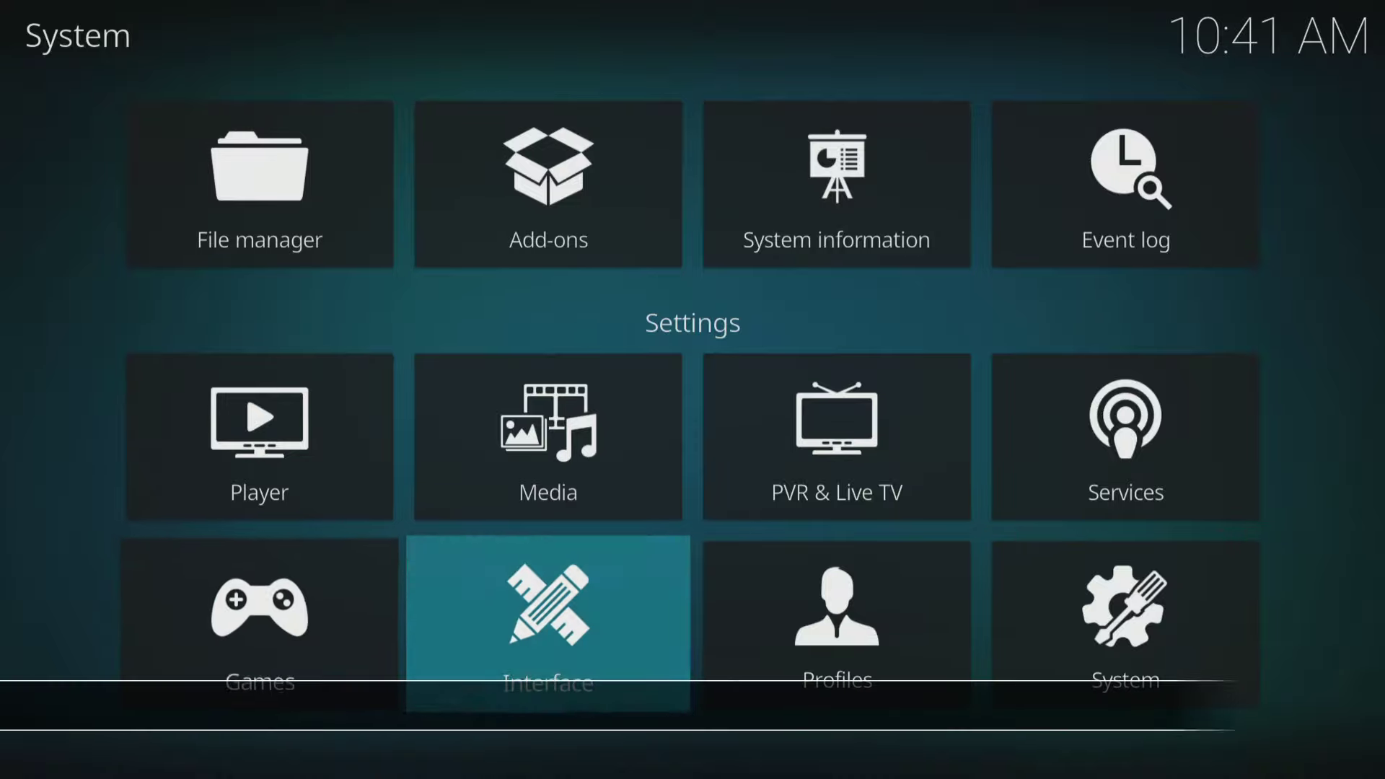
key("Right")
key("Right")
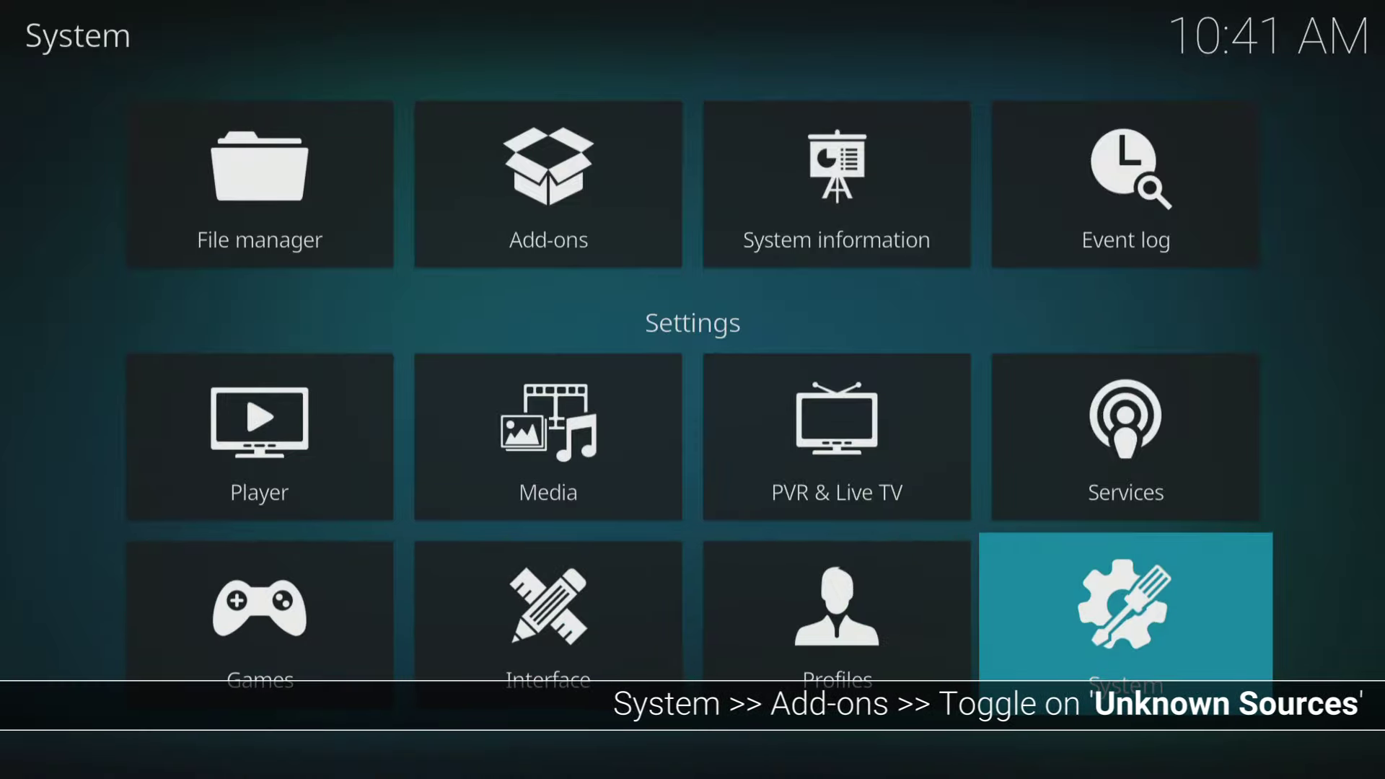
key("Return")
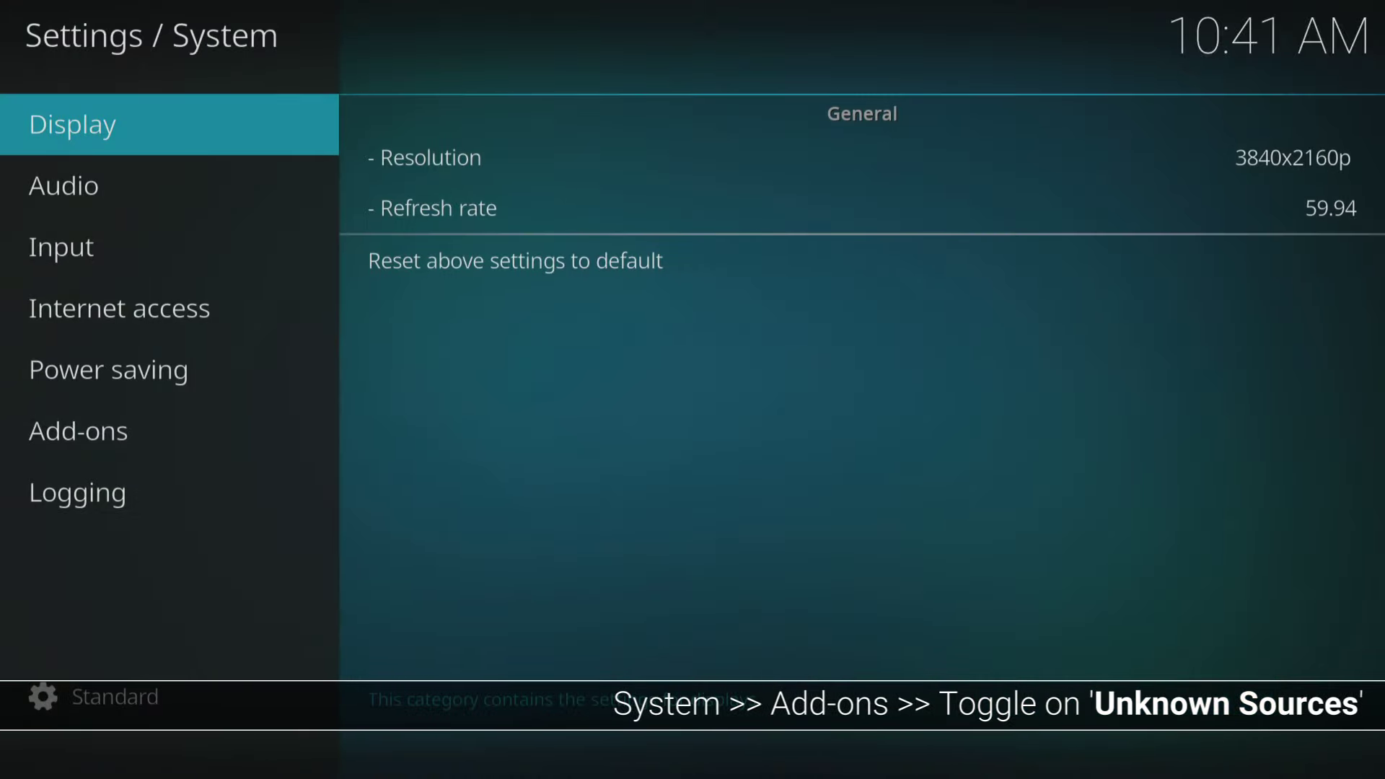
key("Down")
key("Down")
key("Down")
key("Down")
key("Down")
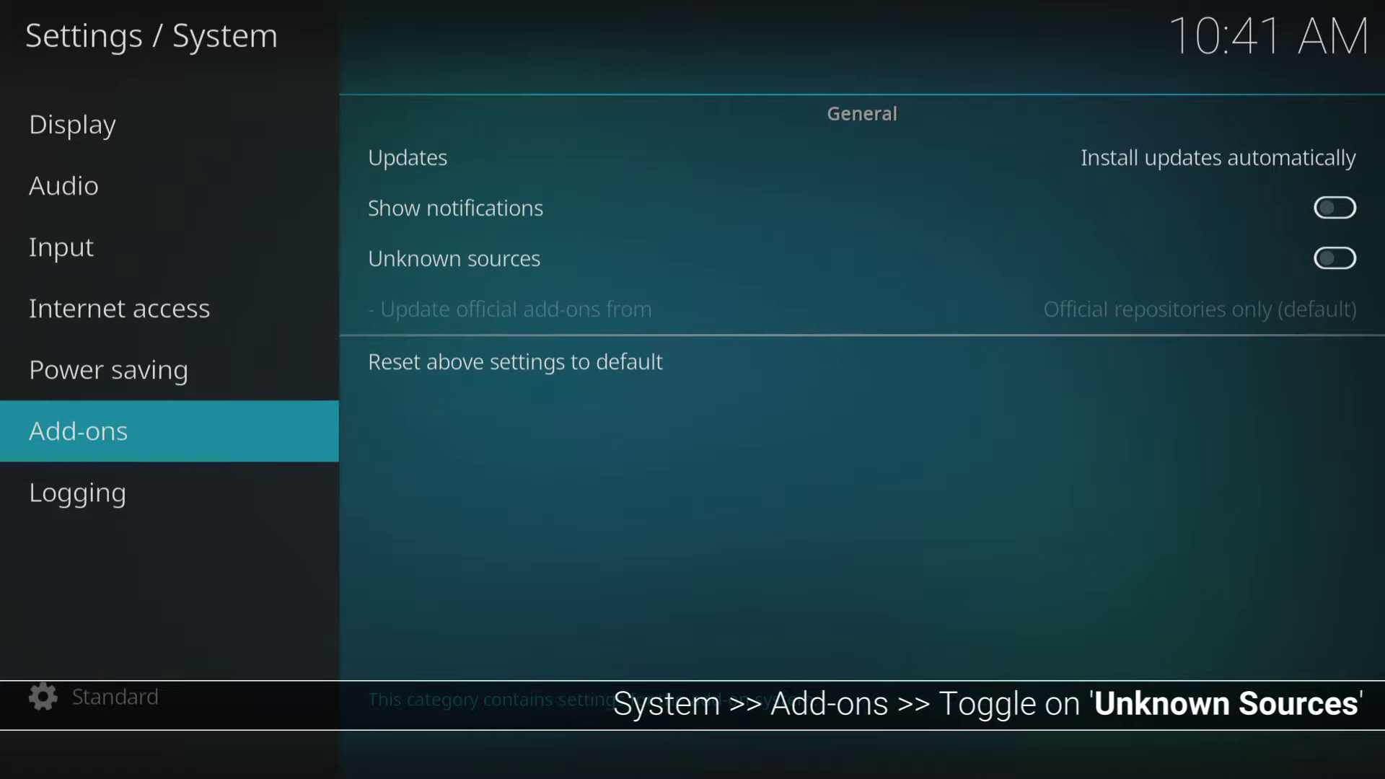
Step: Switch on Unknown sources, accept the security warning, and return to the settings overview
key("Right")
key("Down")
key("Down")
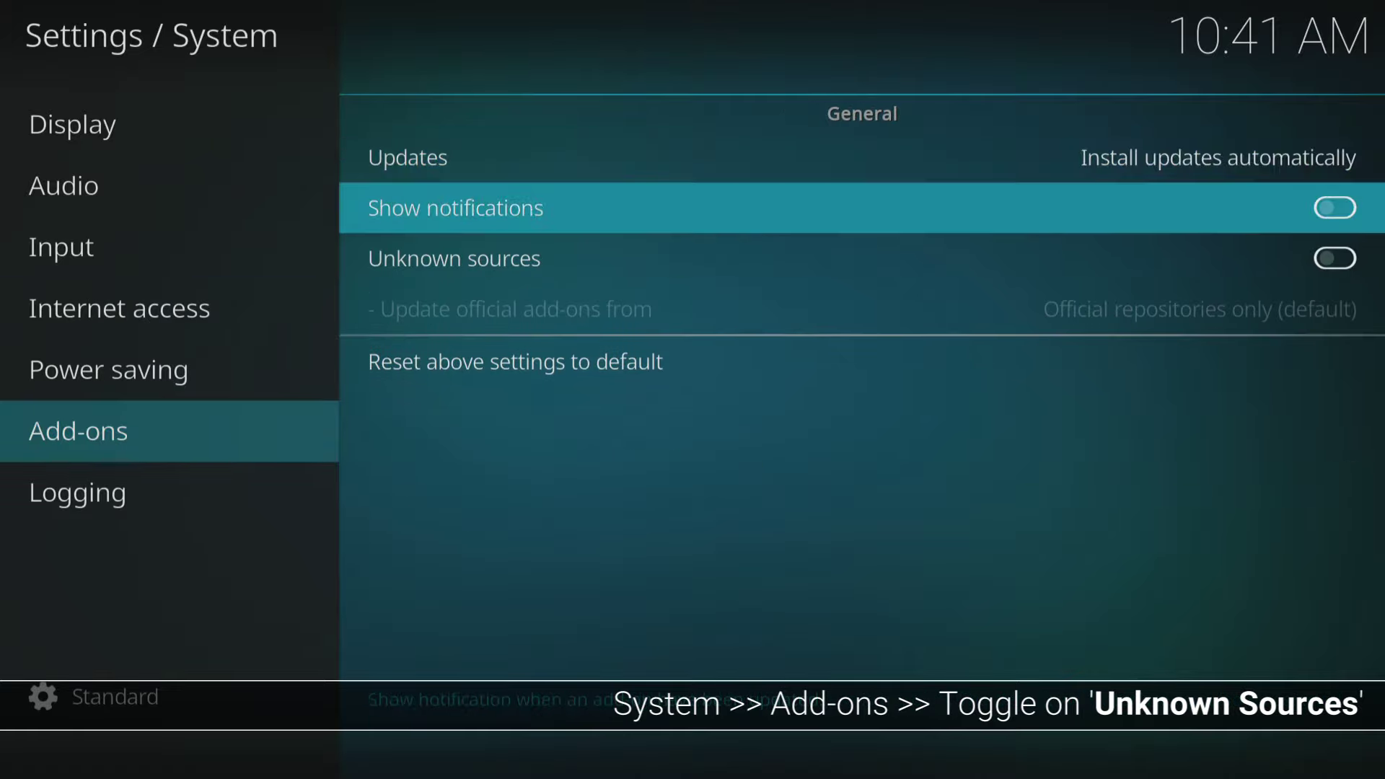
key("Return")
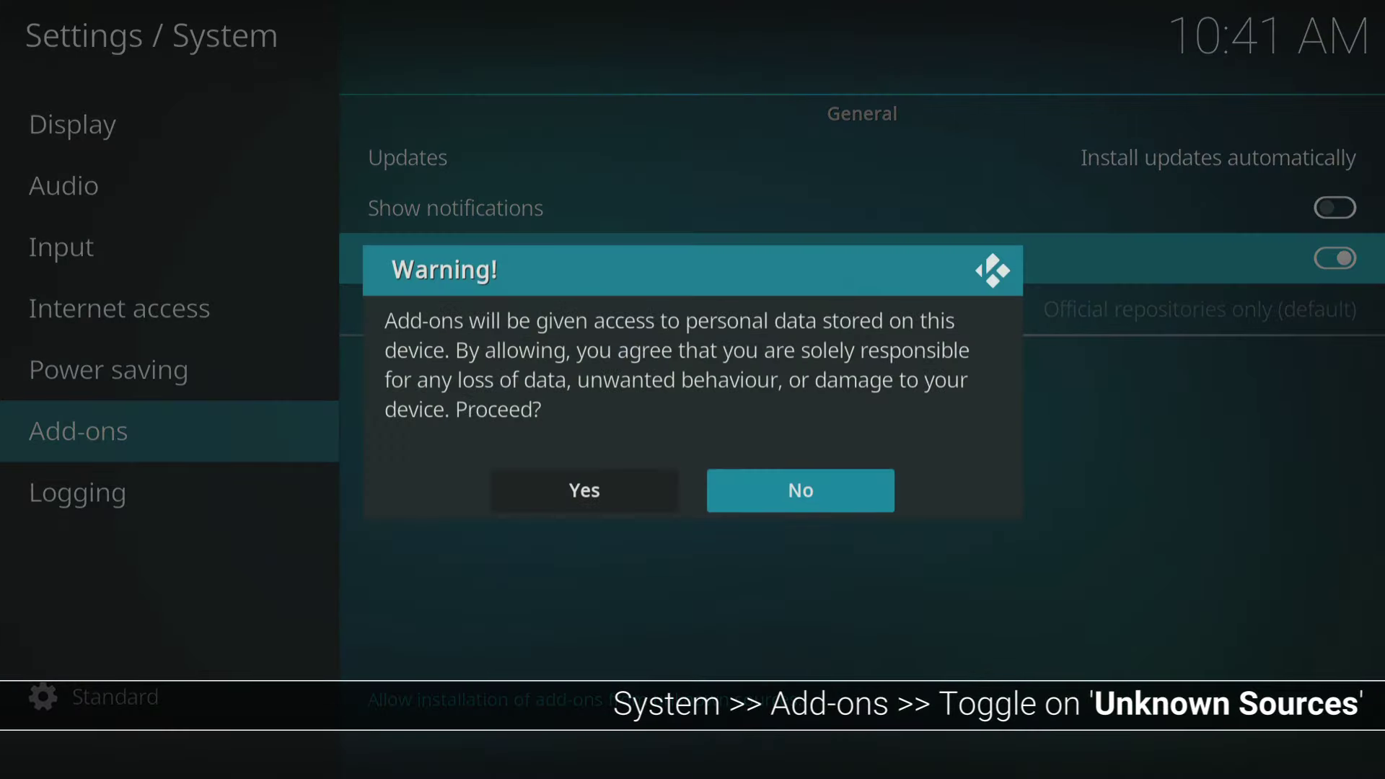
key("Left")
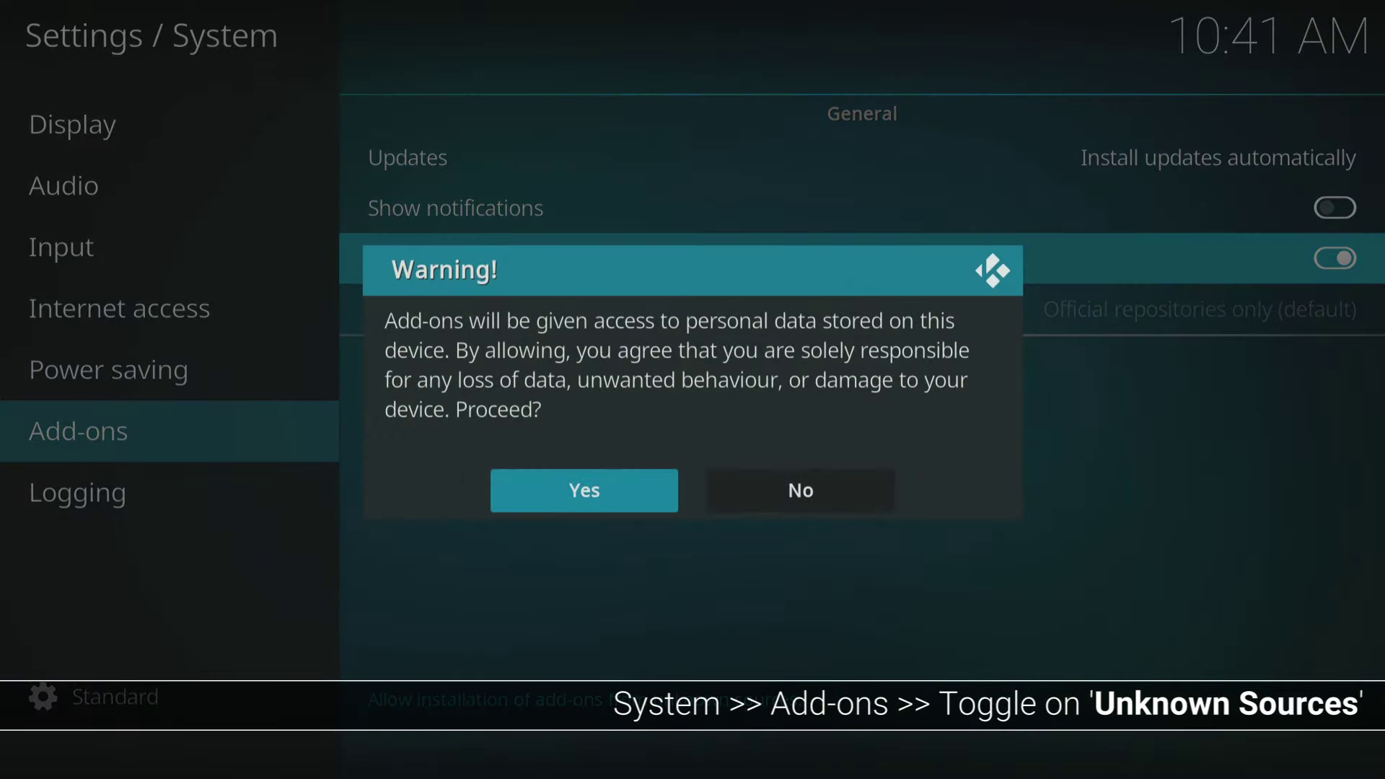
key("Return")
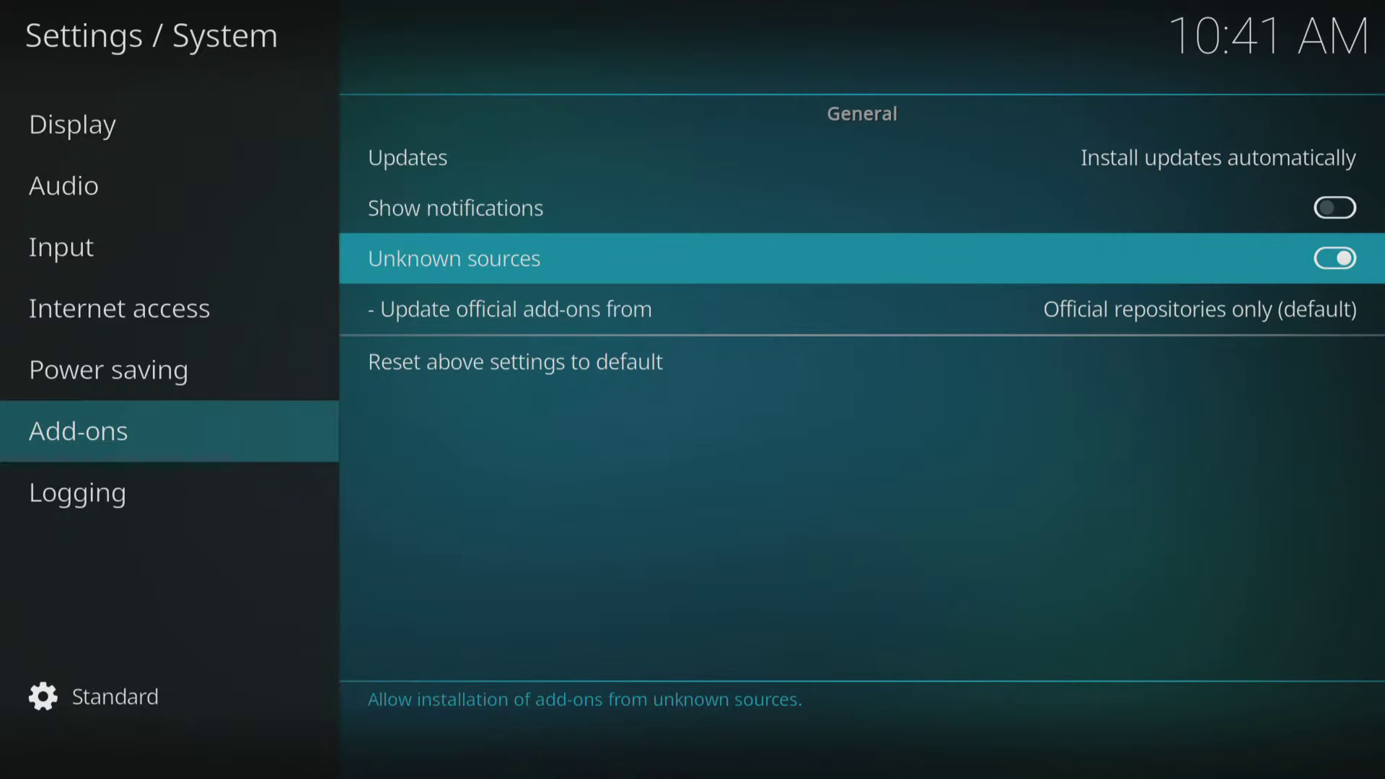
key("Escape")
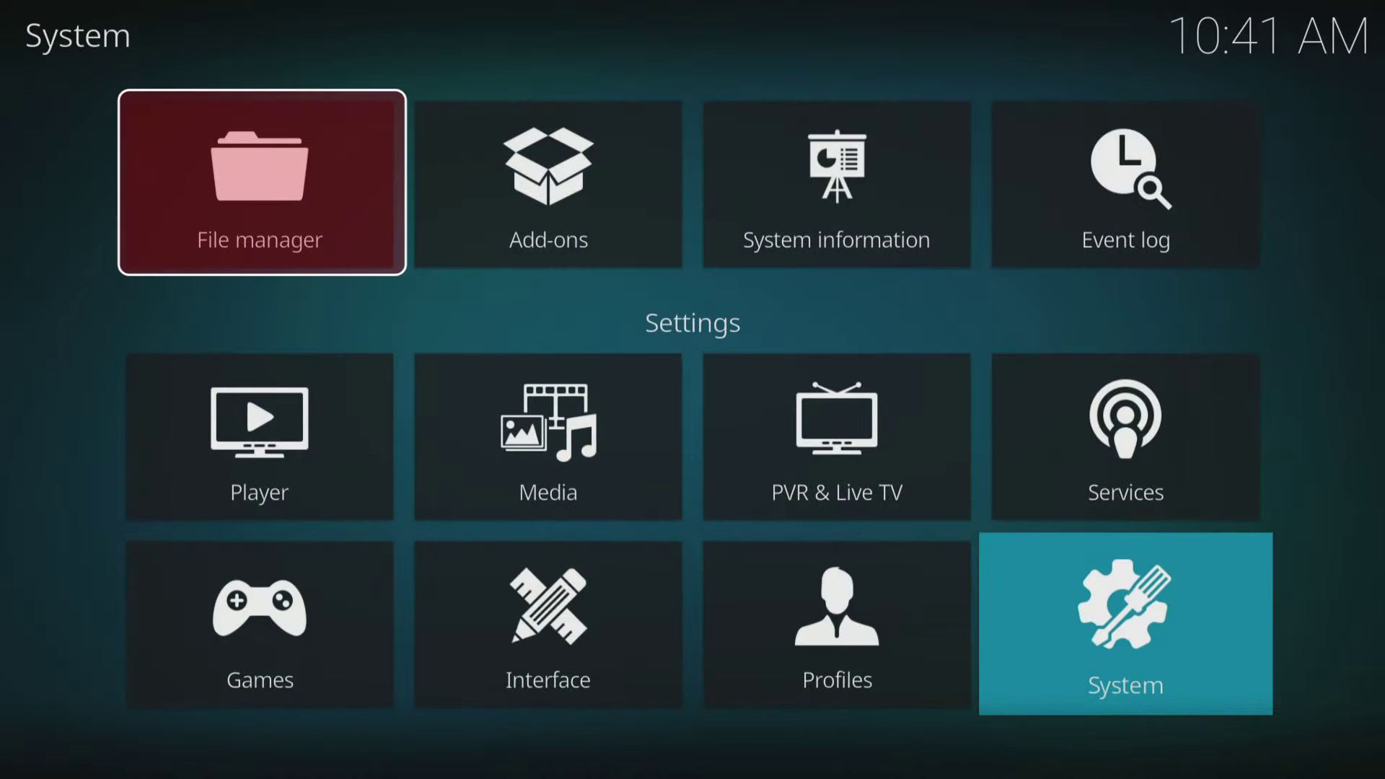
Step: In the File manager, start a new source via Add source and begin editing its path
key("Up")
key("Up")
key("Left")
key("Left")
key("Left")
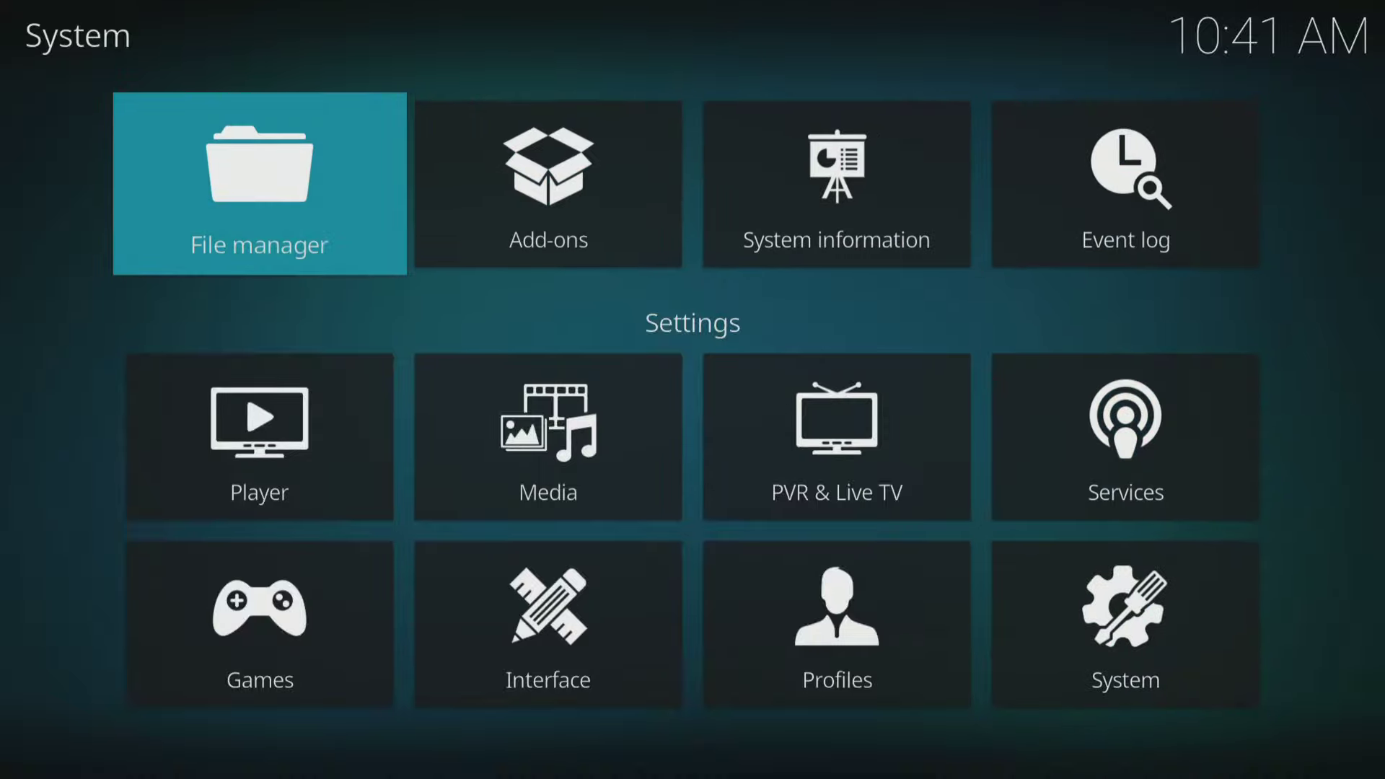
key("Return")
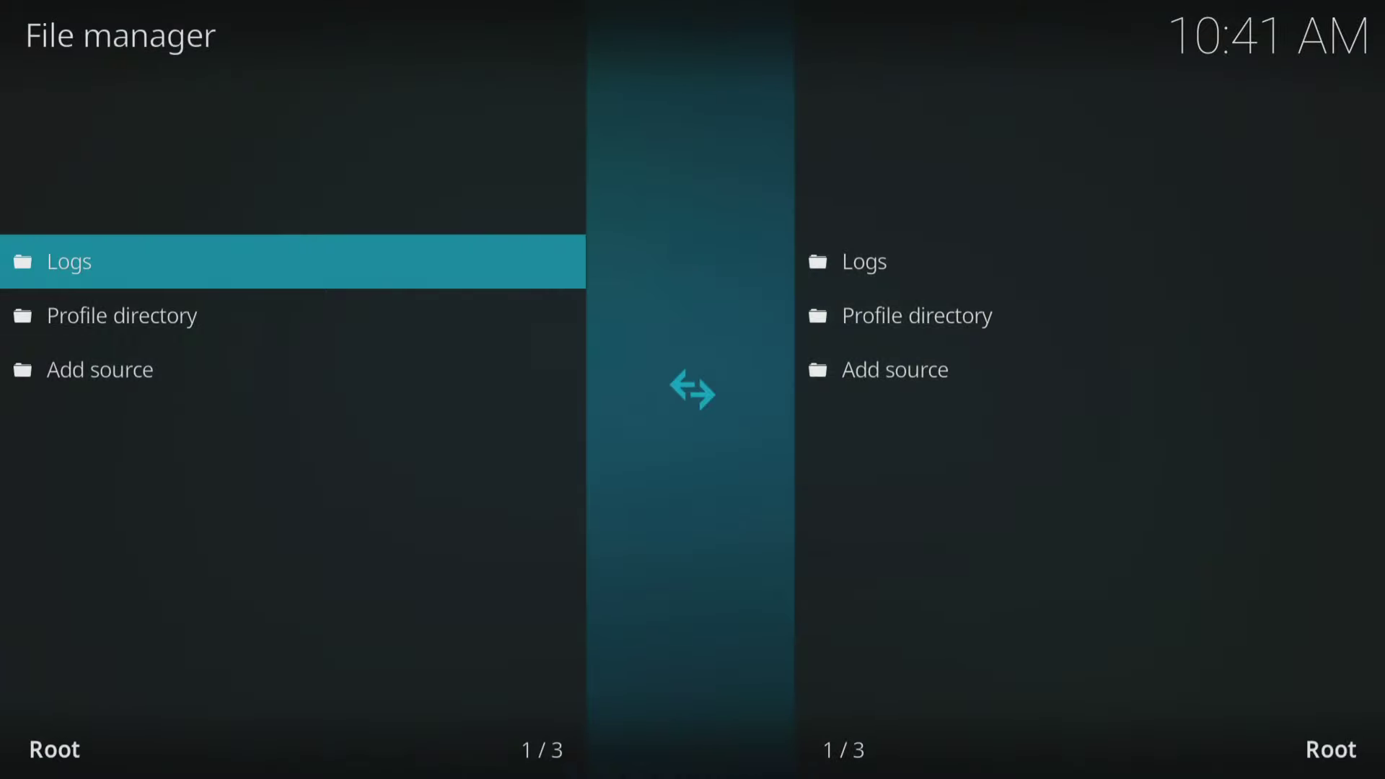
key("Down")
key("Down")
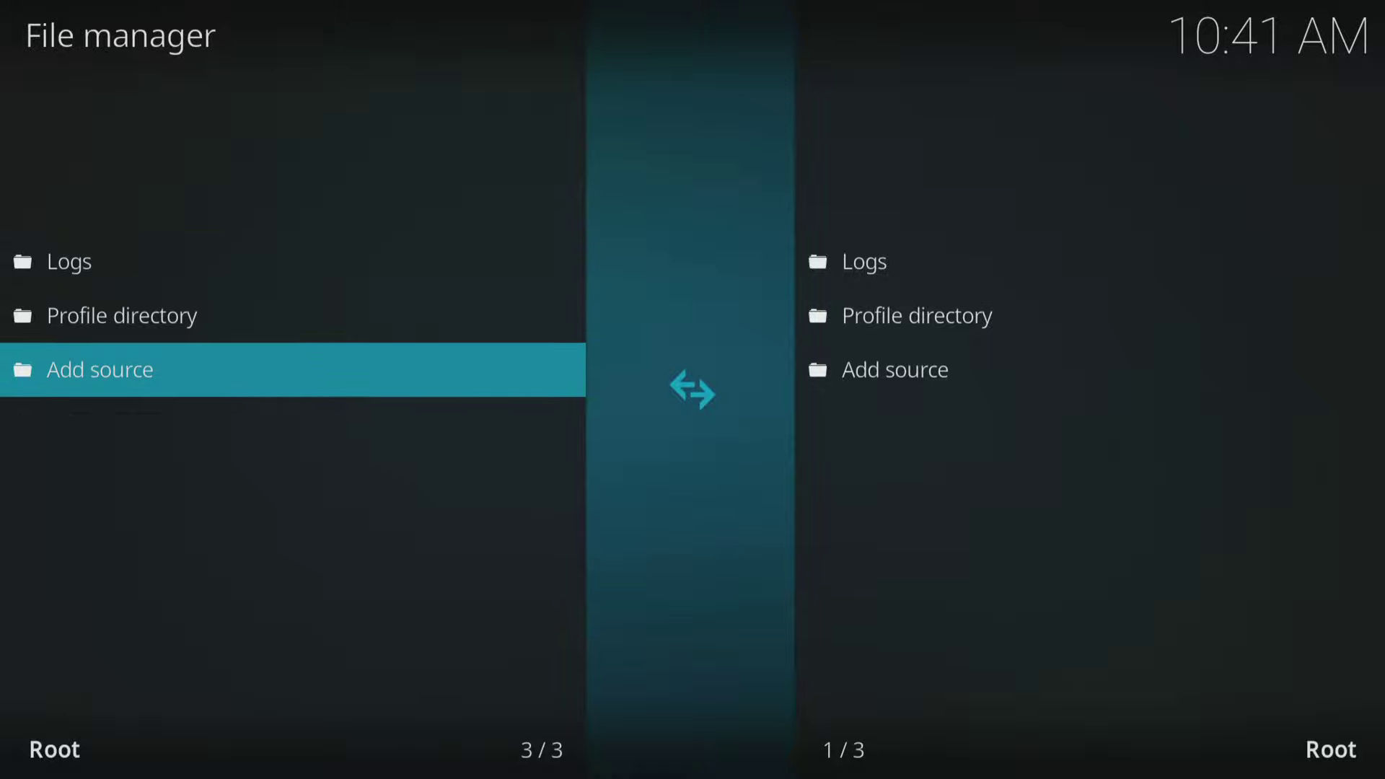
key("Return")
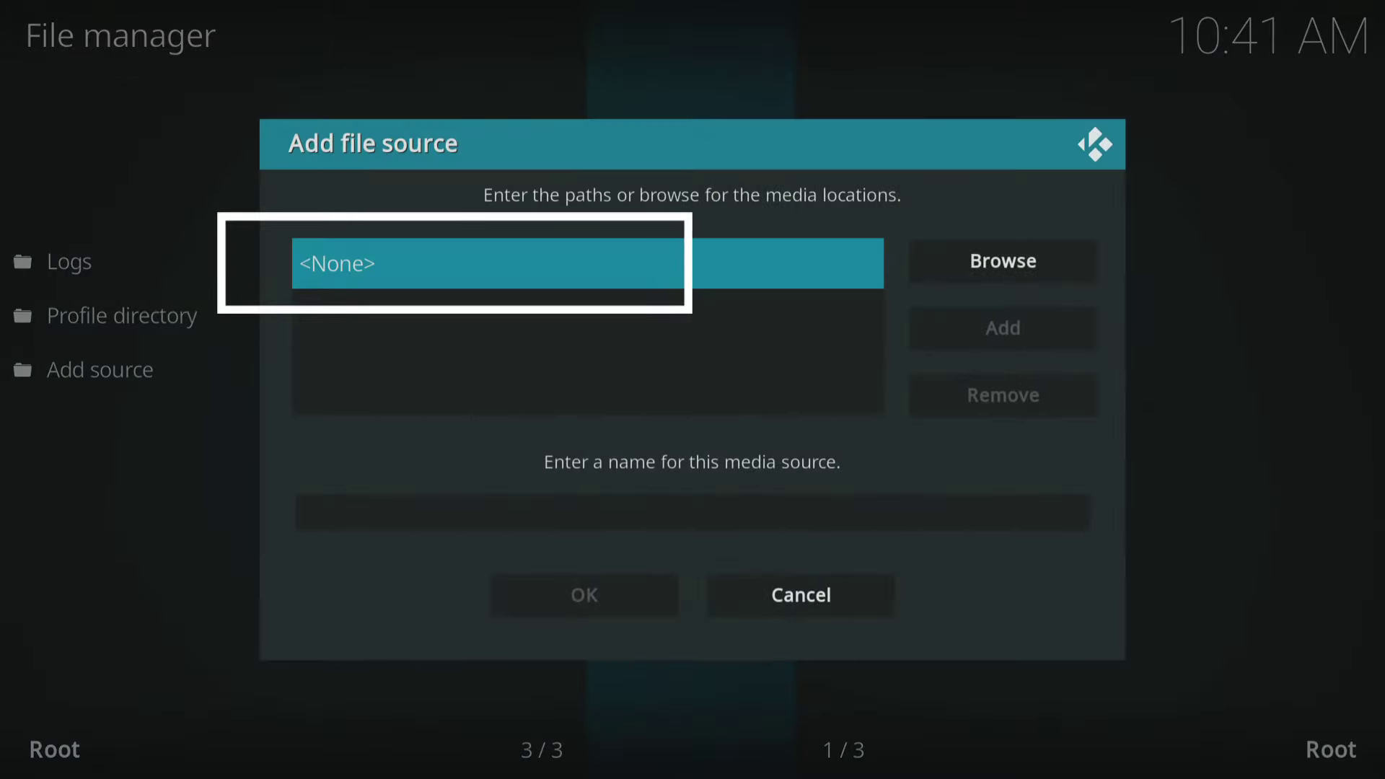
key("Return")
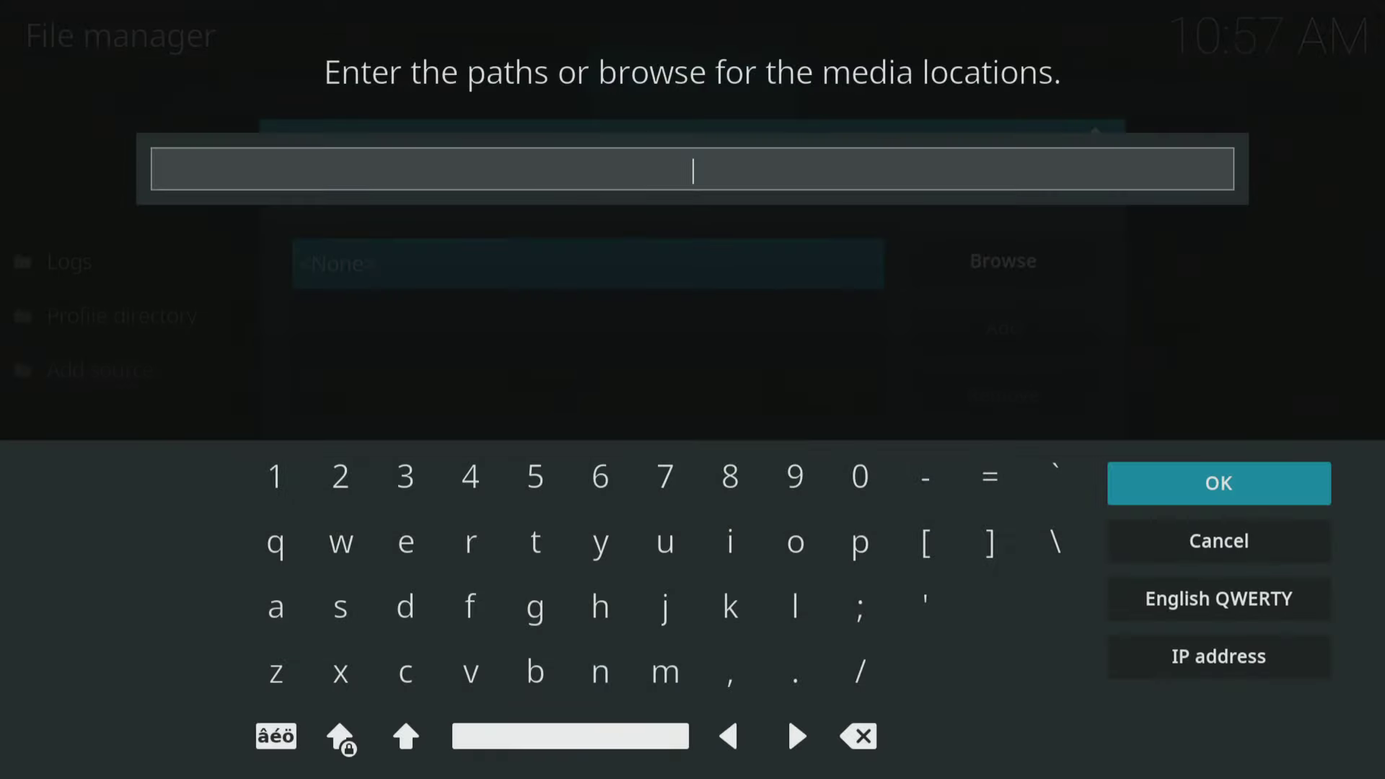
key("Right")
key("Left")
key("Left")
key("Left")
key("Left")
key("Left")
key("Left")
key("Left")
key("Left")
key("Down")
key("Down")
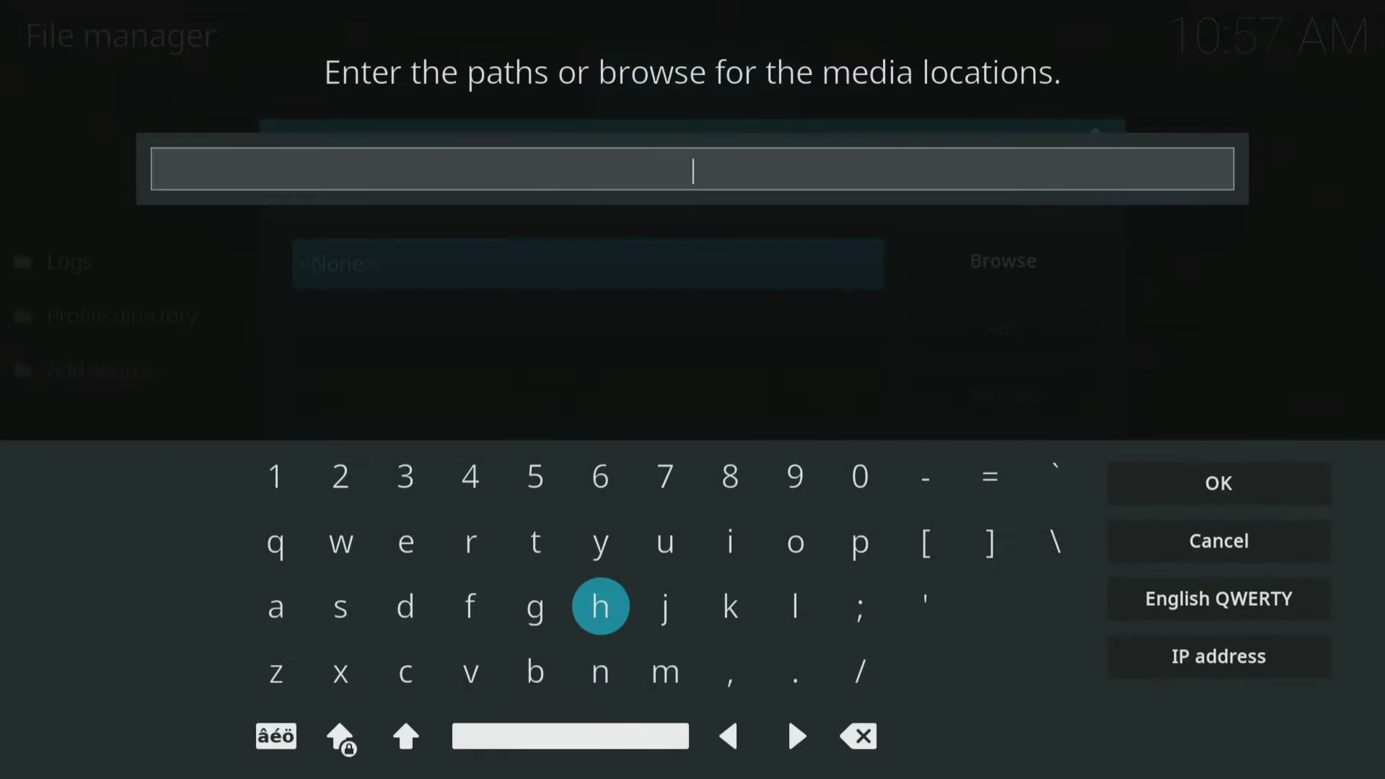
key("Return")
key("Up")
key("Left")
key("Left")
key("Right")
key("Return")
key("Return")
key("Right")
key("Right")
key("Right")
key("Right")
key("Right")
key("Return")
key("Down")
key("Down")
key("Left")
key("Left")
key("Left")
key("Left")
key("Left")
key("Left")
key("Left")
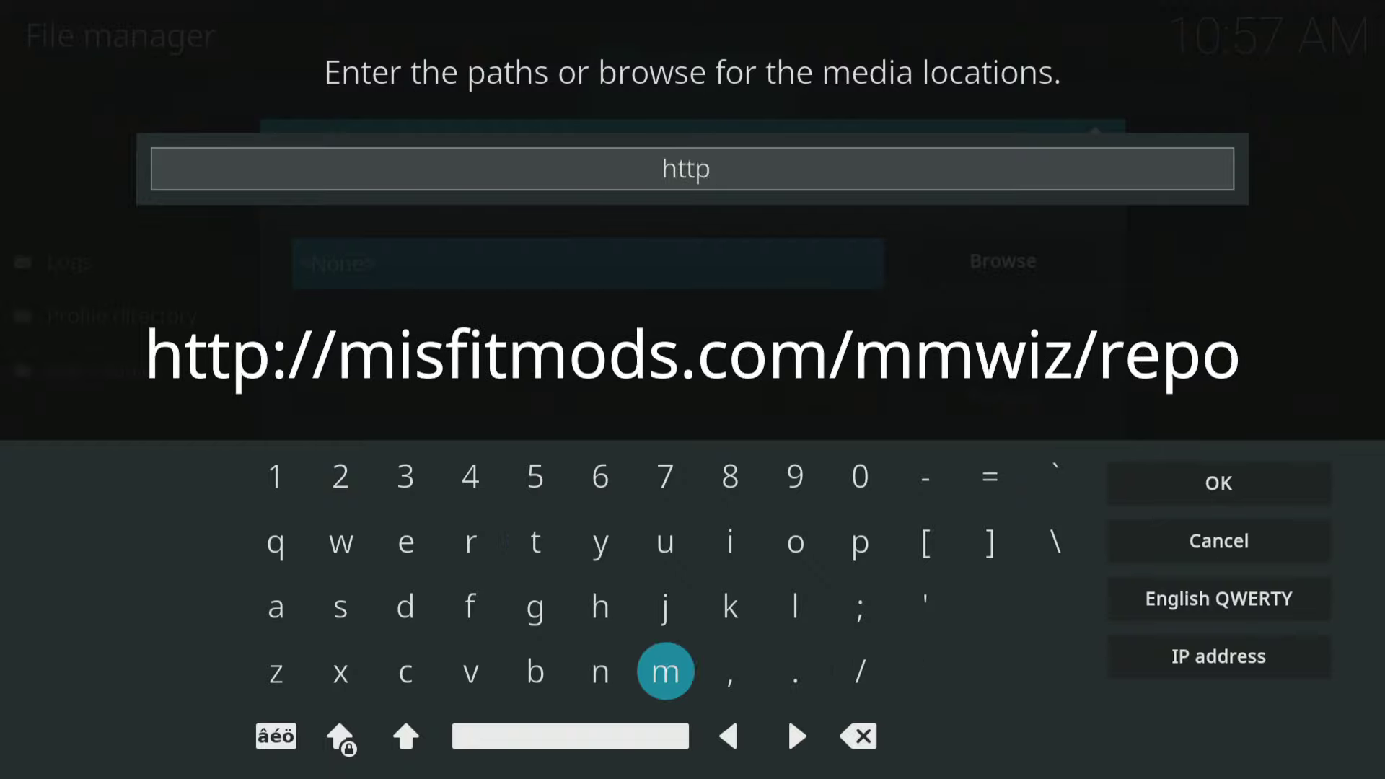
key("Down")
key("Return")
key("Up")
key("Right")
key("Right")
key("Right")
key("Right")
key("Right")
key("Right")
key("Right")
key("Up")
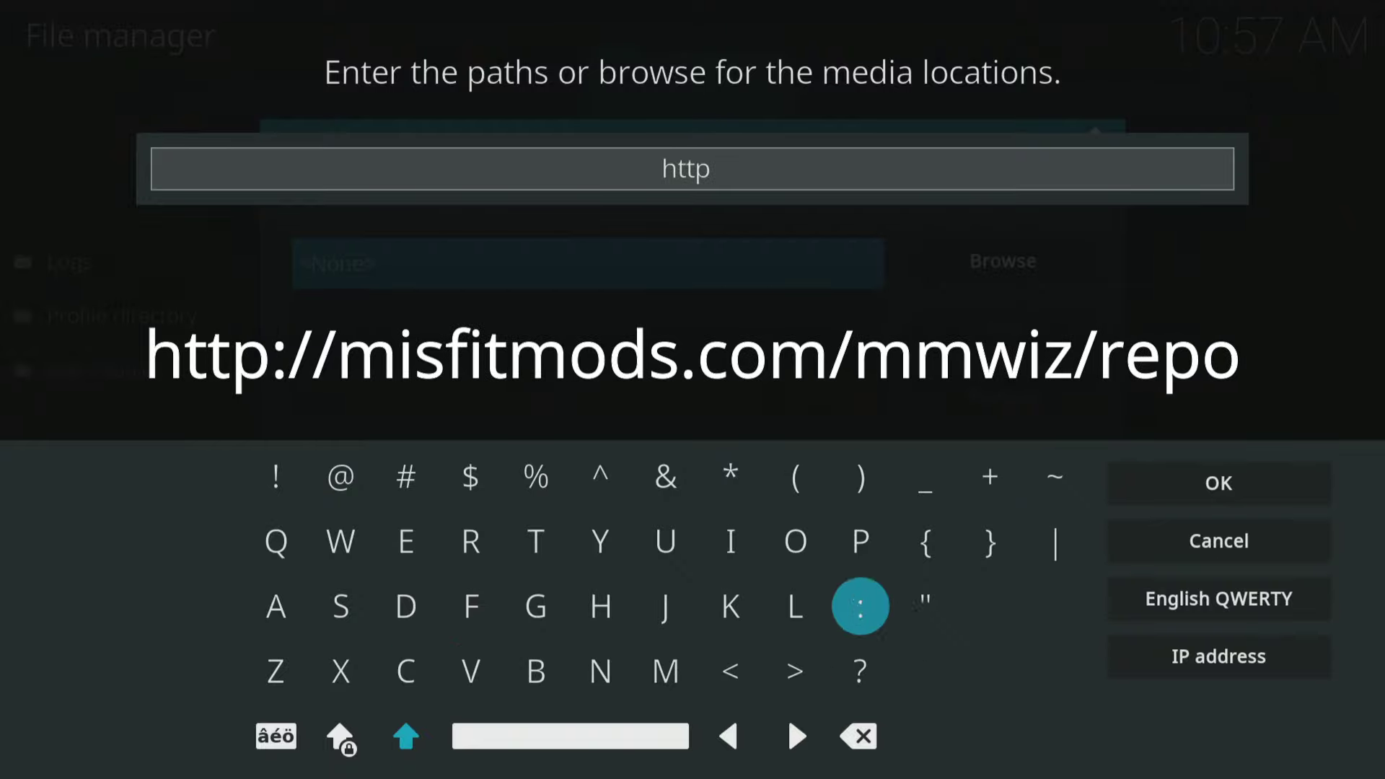
key("Return")
key("Down")
key("Return")
key("Return")
key("Left")
key("Left")
key("Left")
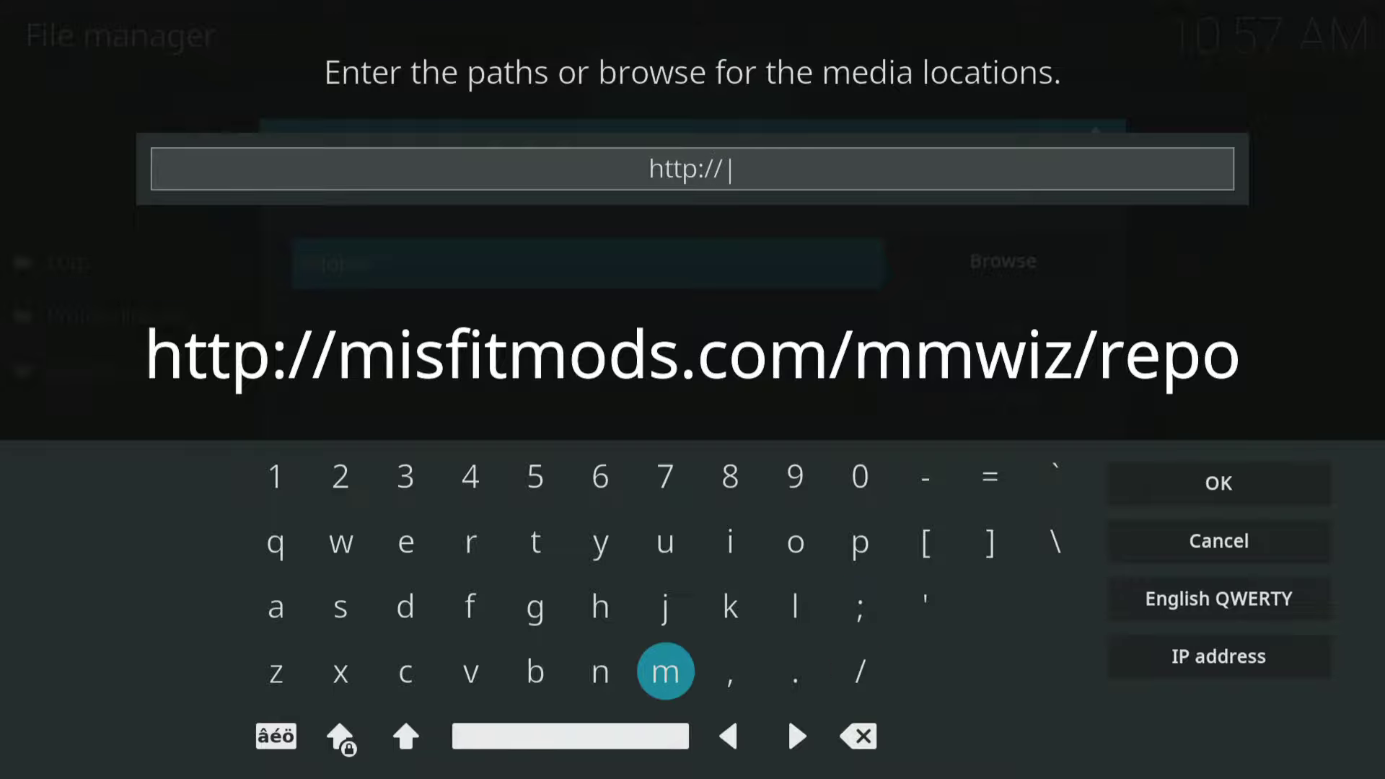
key("Return")
key("Up")
key("Up")
key("Down")
key("Right")
key("Return")
key("Left")
key("Left")
key("Left")
key("Left")
key("Left")
key("Left")
key("Down")
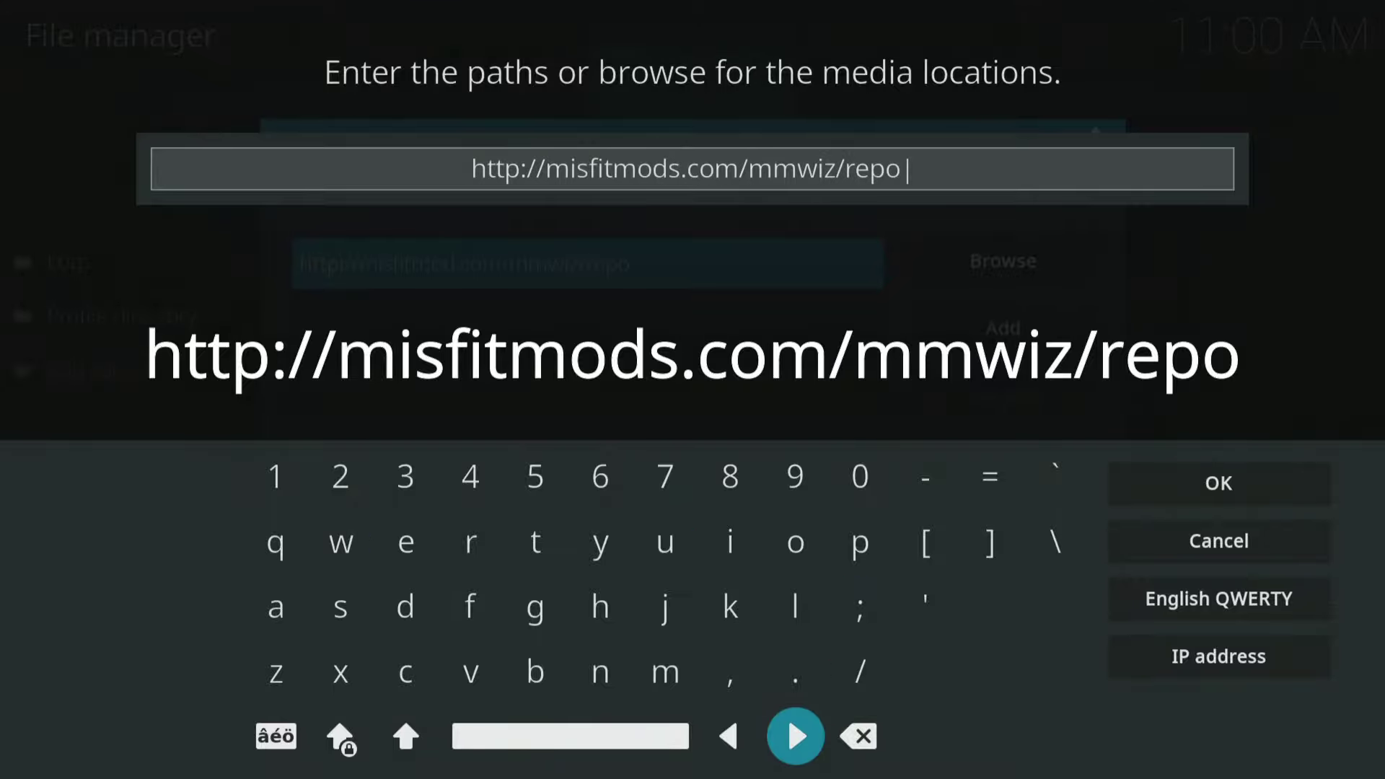
key("Up")
key("Up")
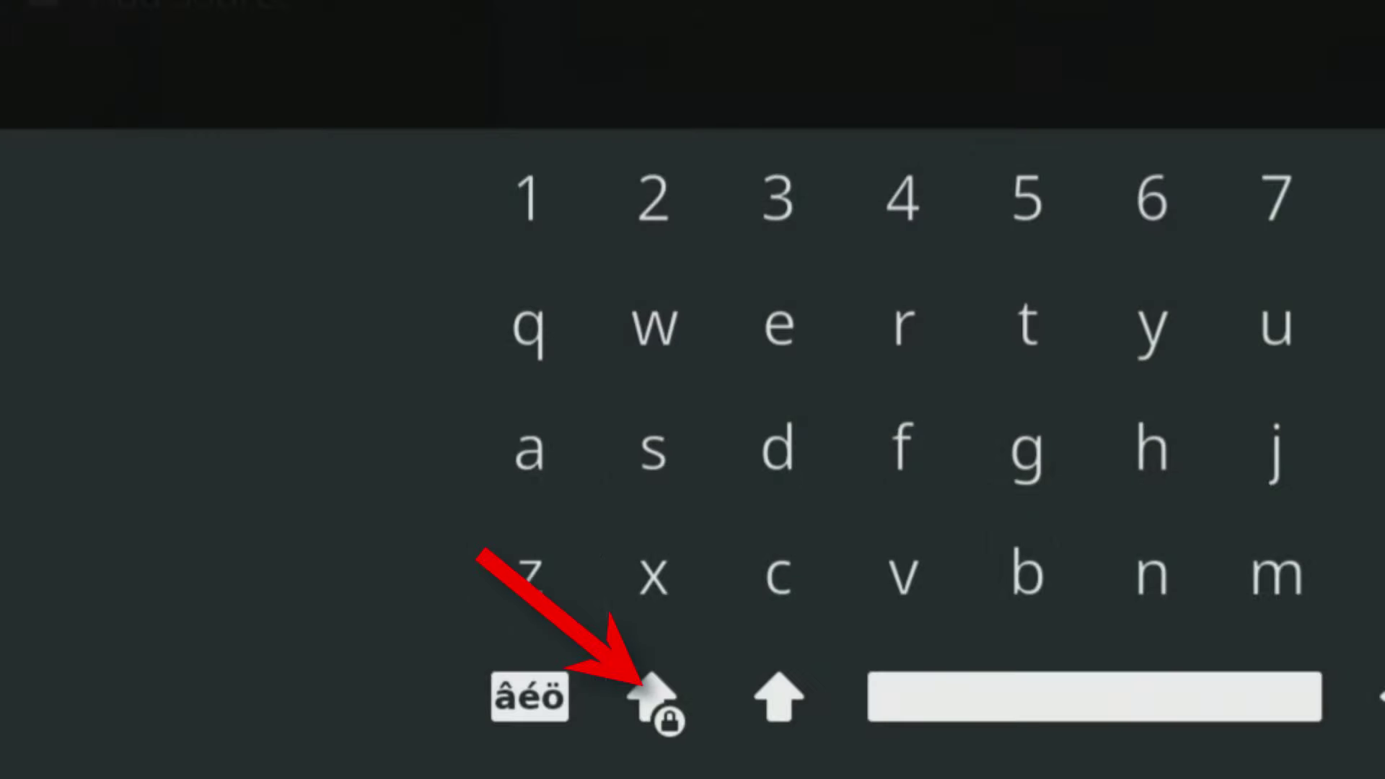
key("Right")
key("Return")
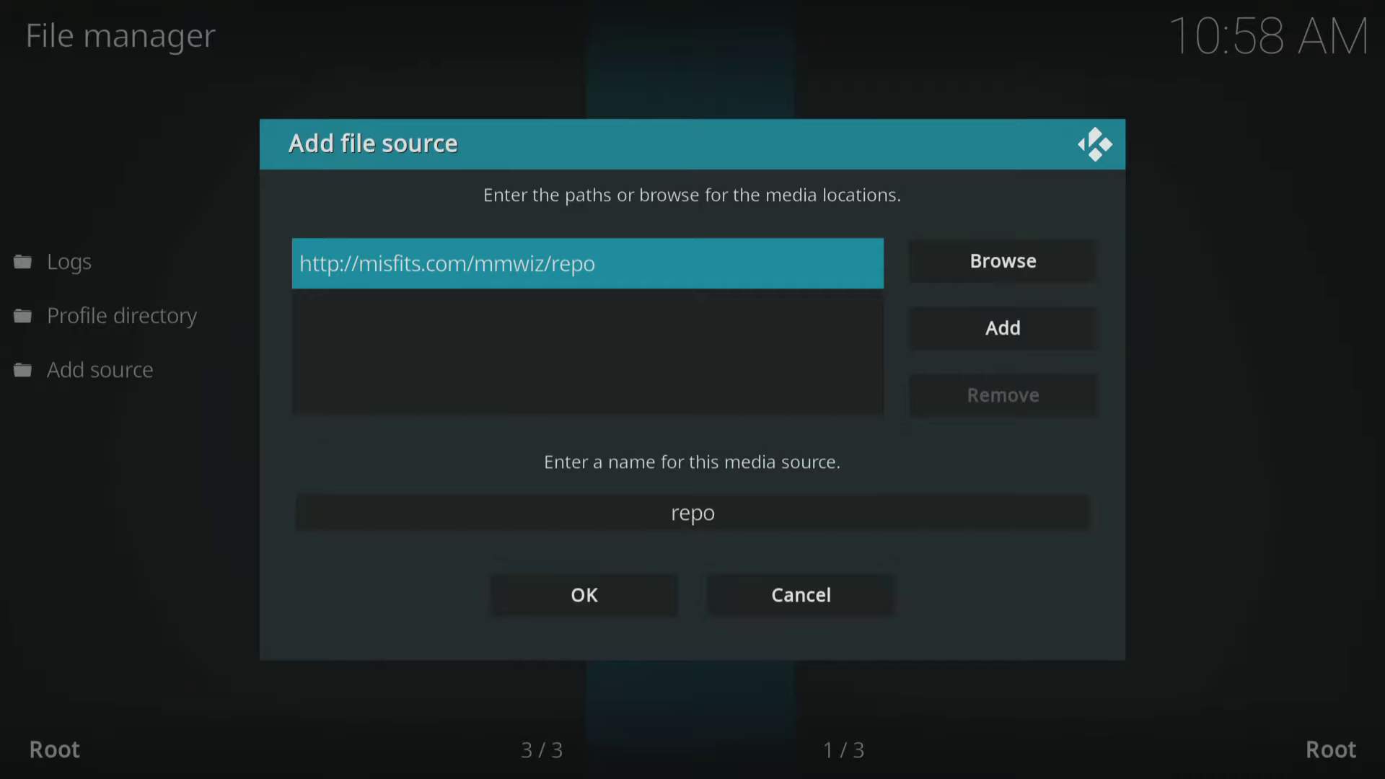
Step: Clear the default source name 'repo'
key("Down")
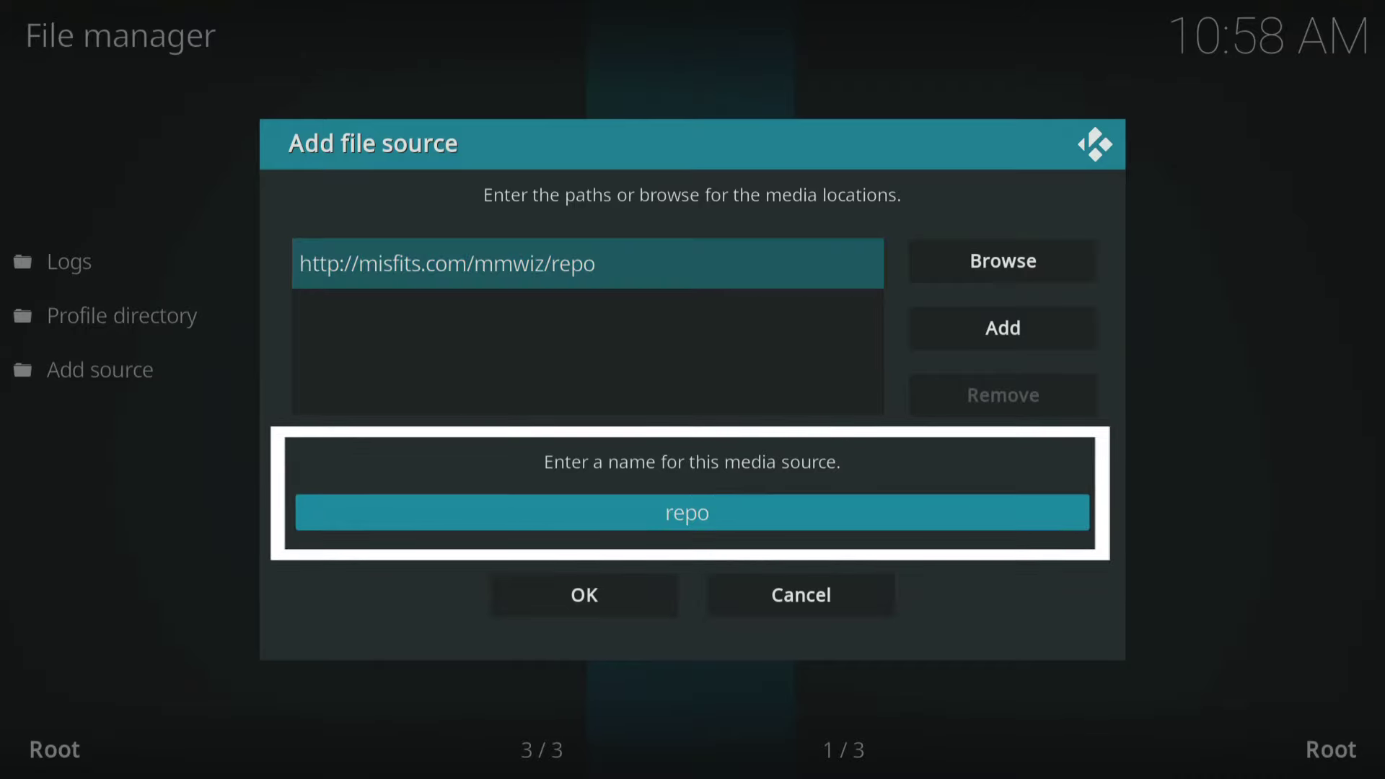
key("Return")
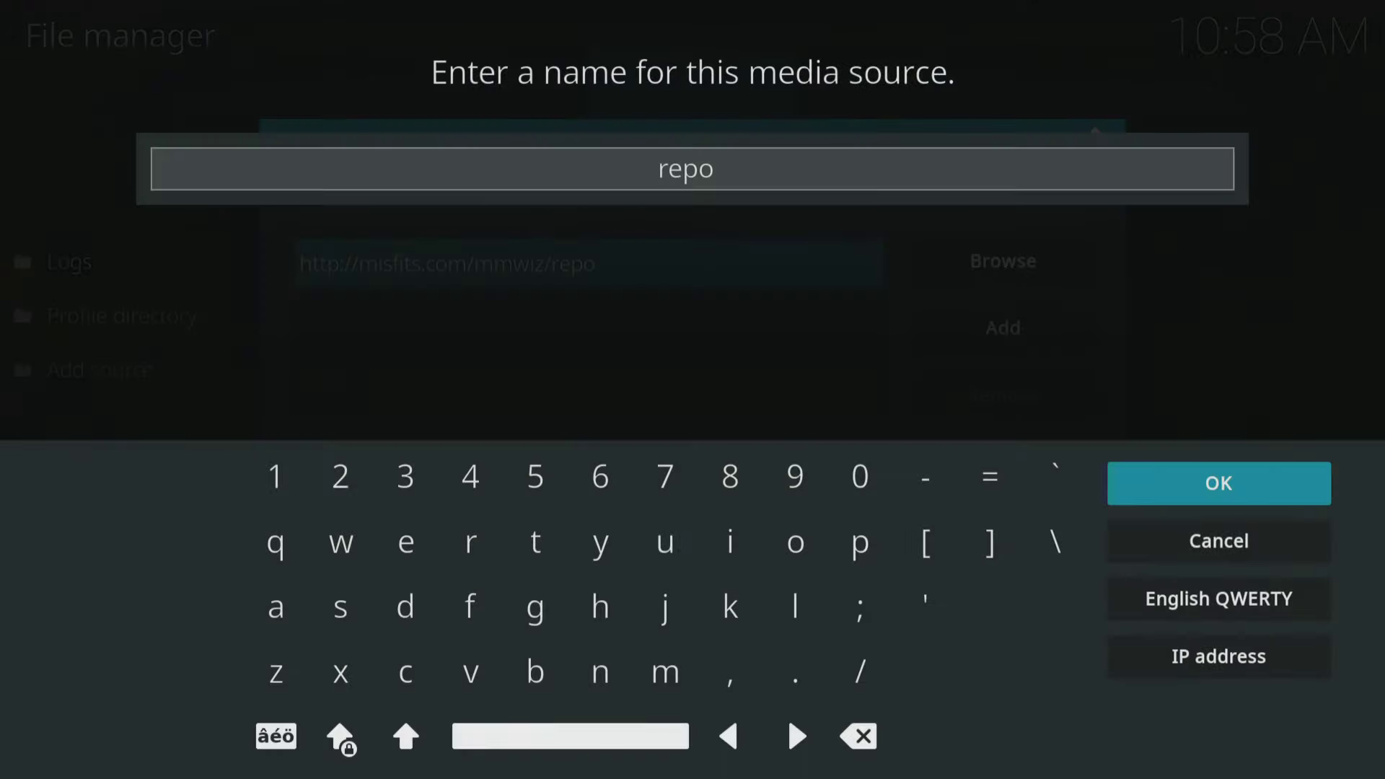
key("Left")
key("Up")
key("Left")
key("Left")
key("Left")
key("Down")
key("Down")
key("Return")
key("Return")
key("Return")
key("Return")
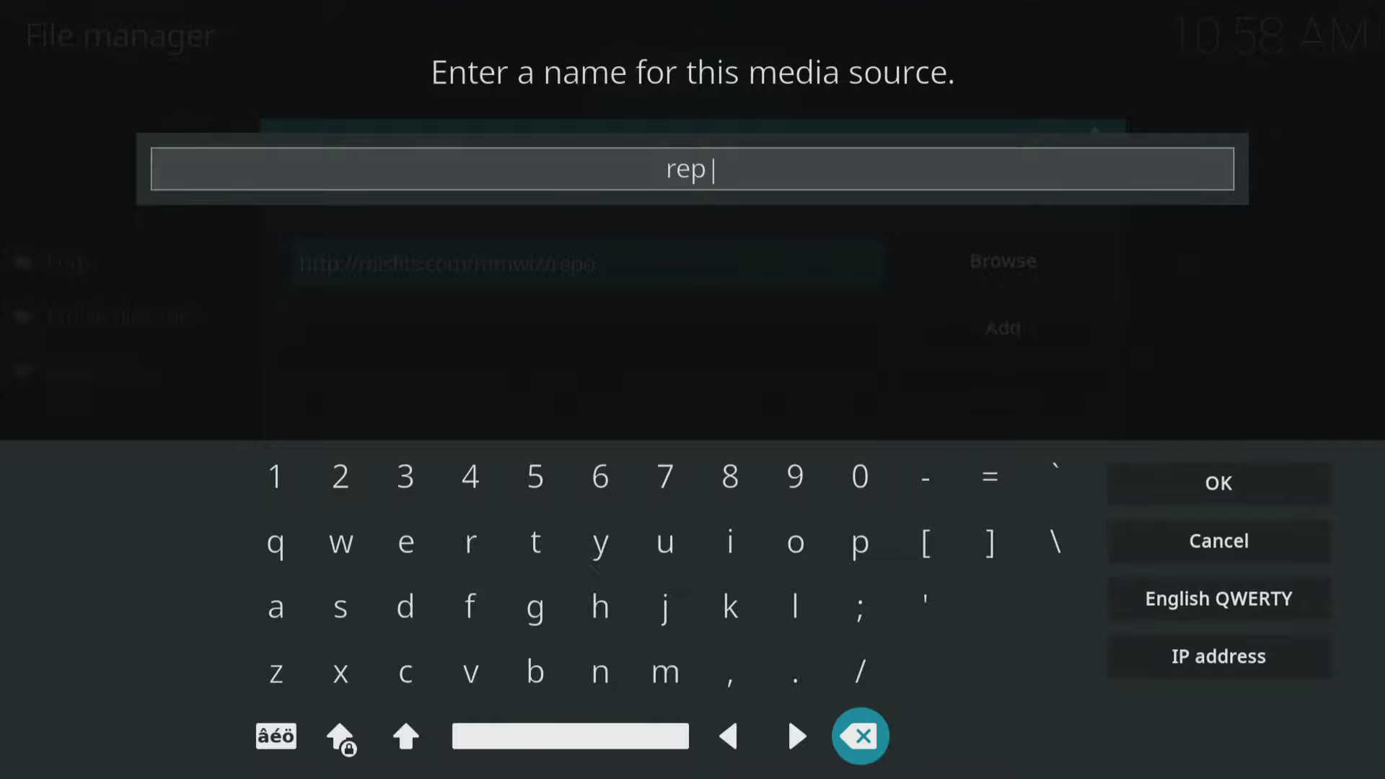
Step: Type 'misfit' as the new source name
key("Up")
key("Up")
key("Left")
key("Left")
key("Down")
key("Return")
key("Up")
key("Up")
key("Right")
key("Return")
key("Left")
key("Left")
key("Left")
key("Left")
key("Left")
key("Left")
key("Down")
key("Return")
key("Right")
key("Right")
key("Right")
key("Left")
key("Return")
key("Right")
key("Right")
key("Right")
key("Right")
key("Up")
key("Return")
key("Left")
key("Left")
key("Left")
key("Left")
key("Return")
key("Right")
key("Right")
key("Right")
key("Right")
key("Right")
key("Right")
key("Right")
key("Right")
key("Right")
Step: Confirm the name and save the misfit file source
key("Up")
key("Down")
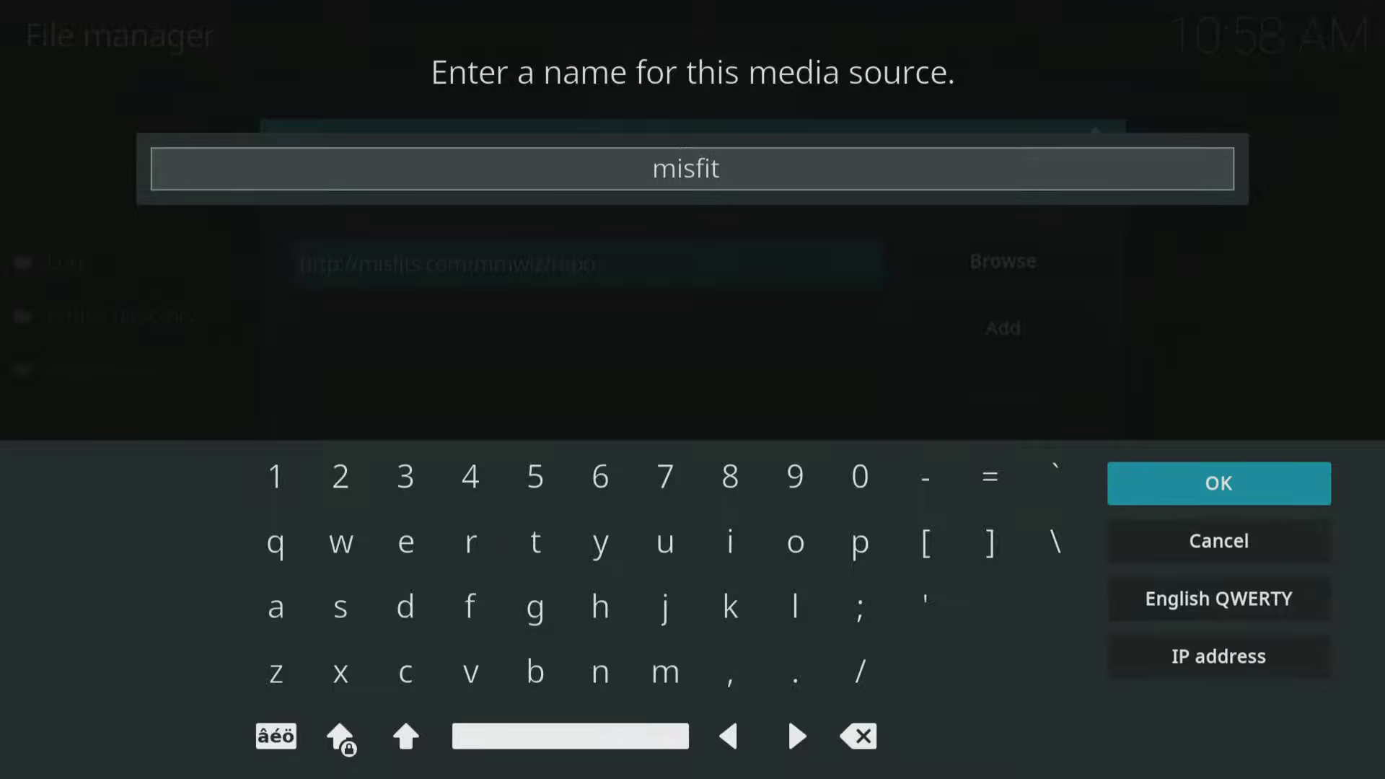
key("Return")
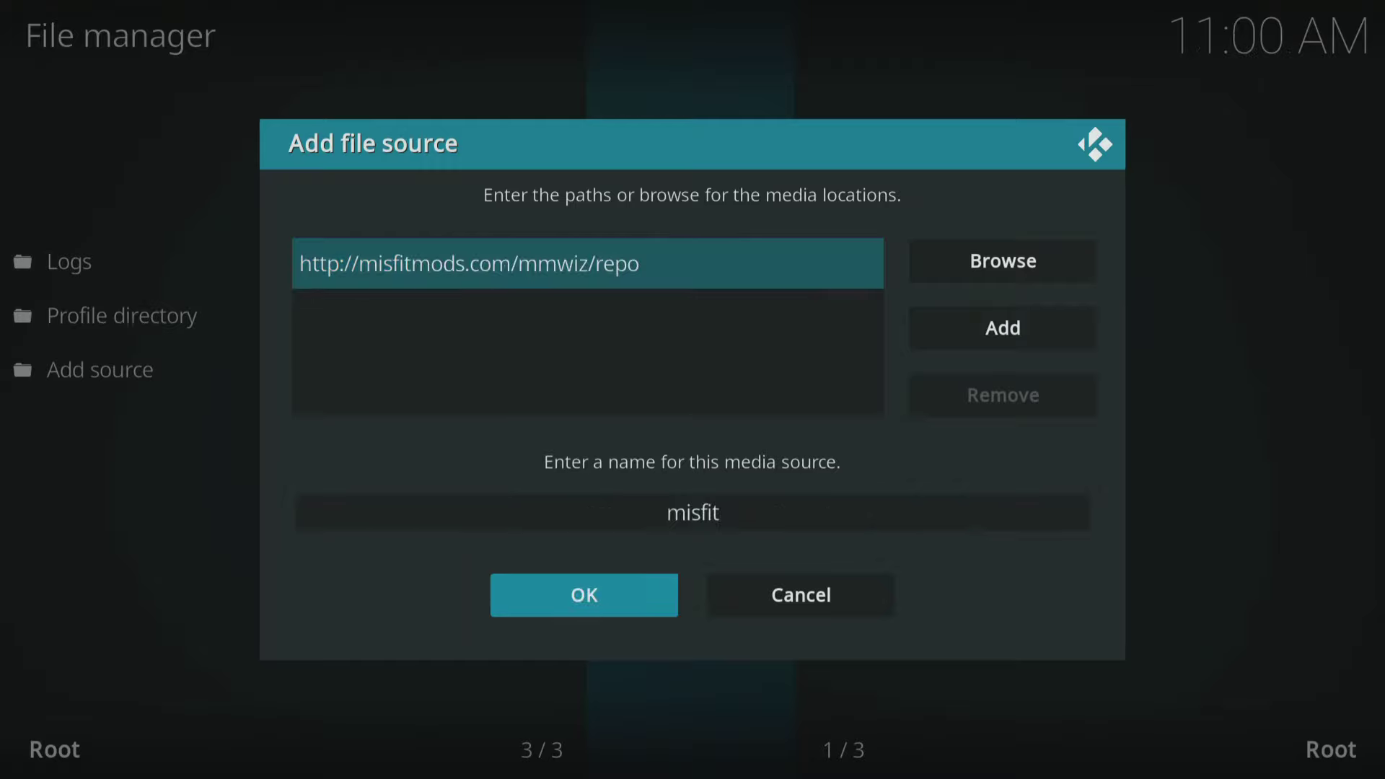
key("Return")
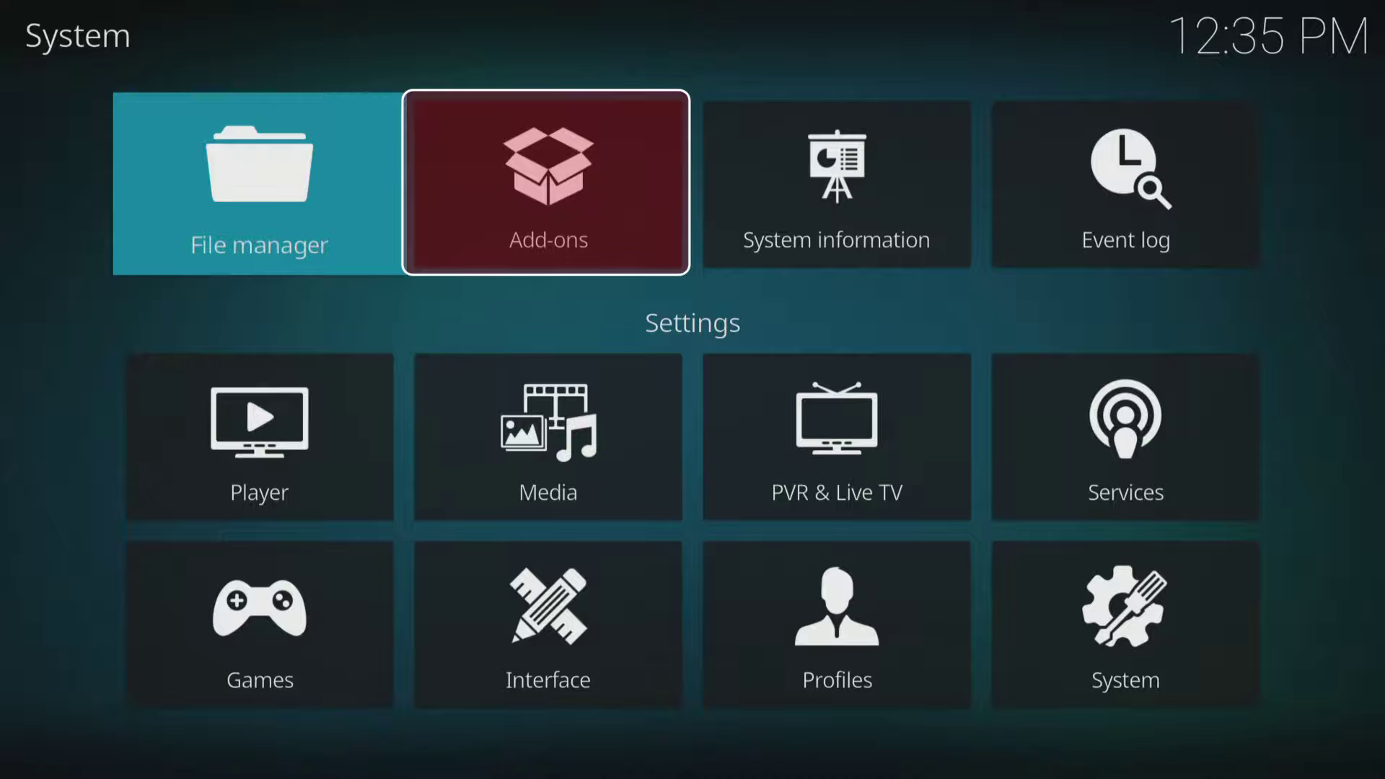
Step: Go to the Add-on browser and choose Install from zip file to browse sources
key("Right")
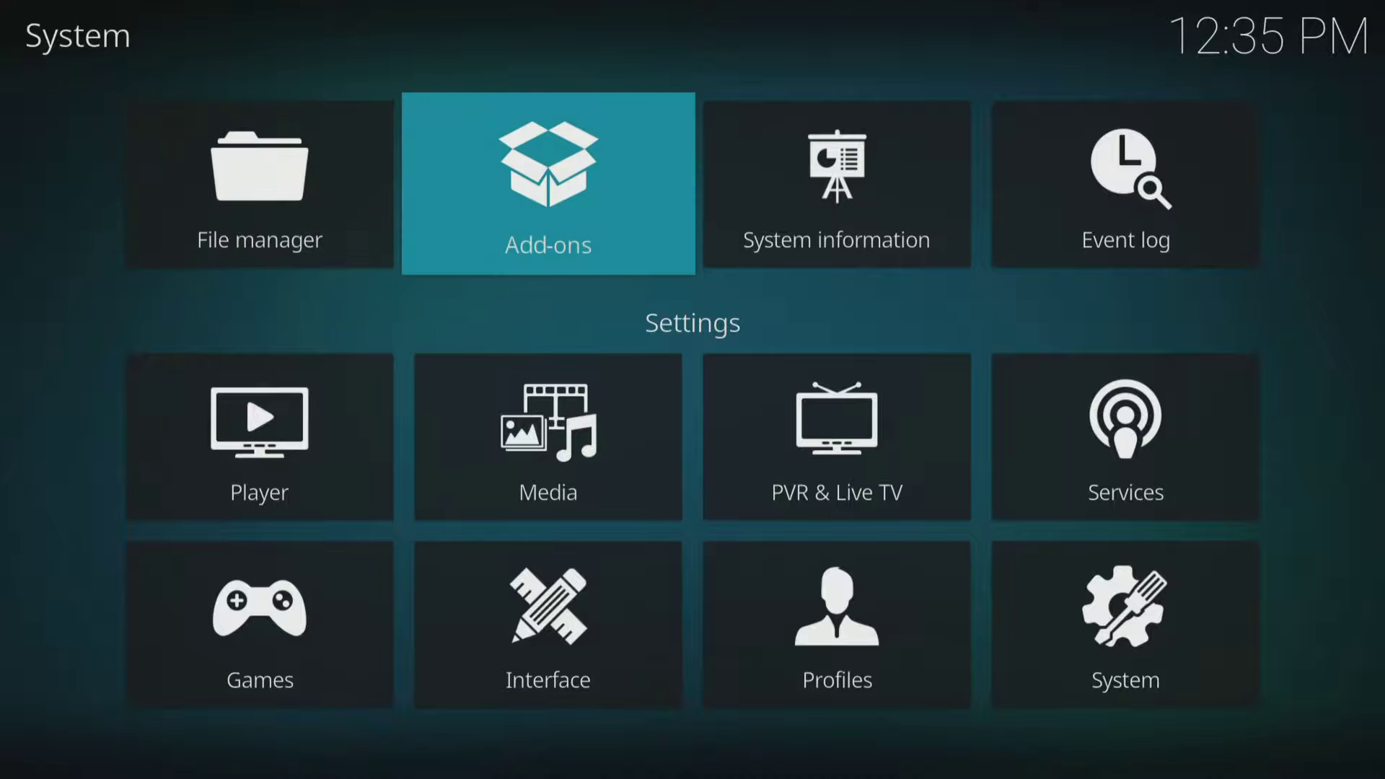
key("Return")
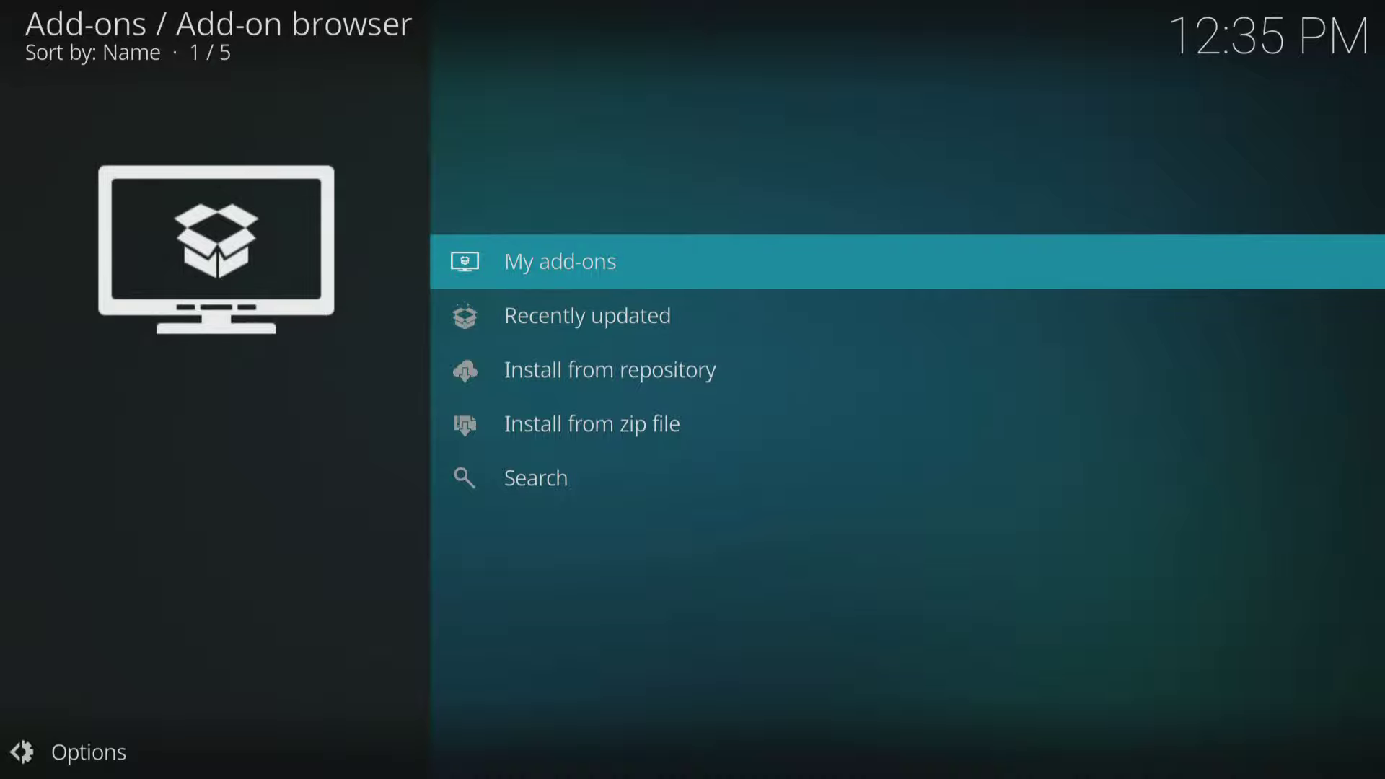
key("Down")
key("Down")
key("Down")
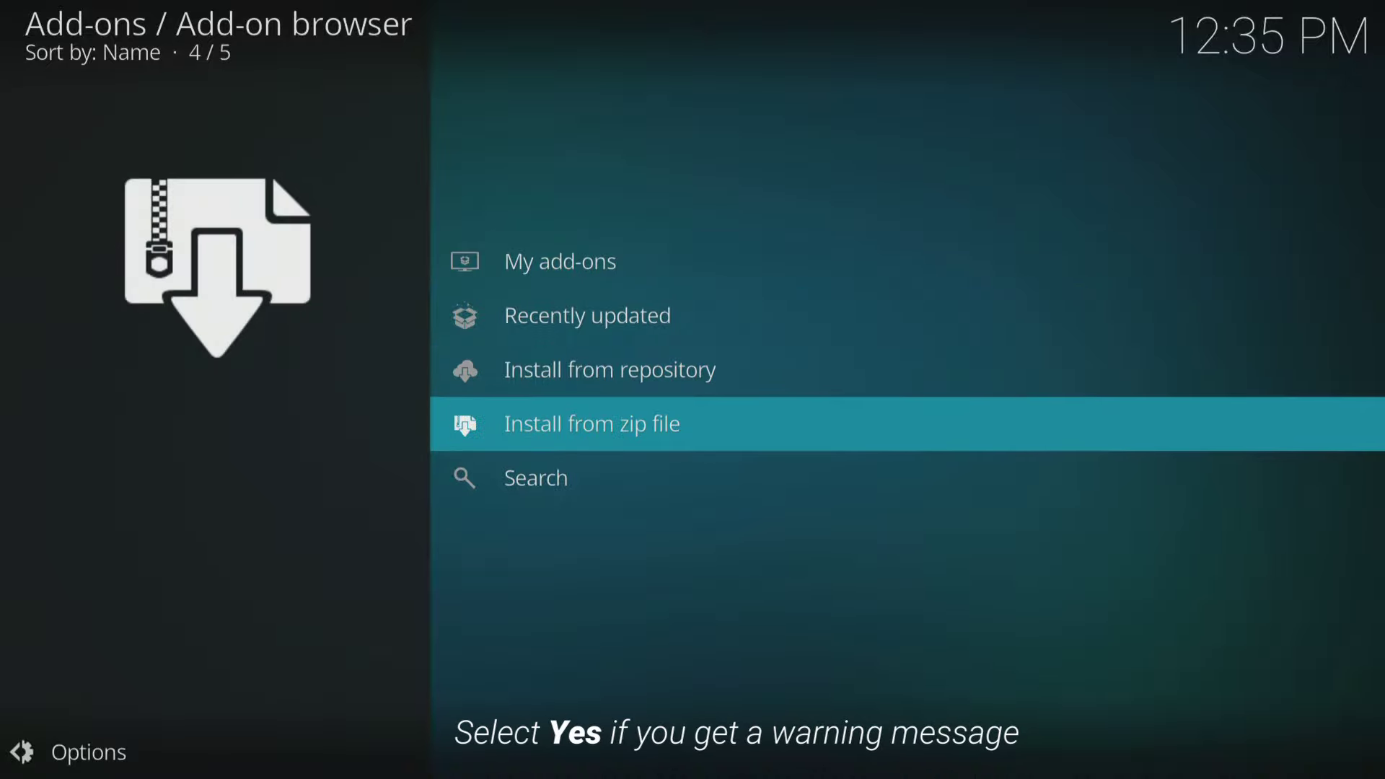
key("Return")
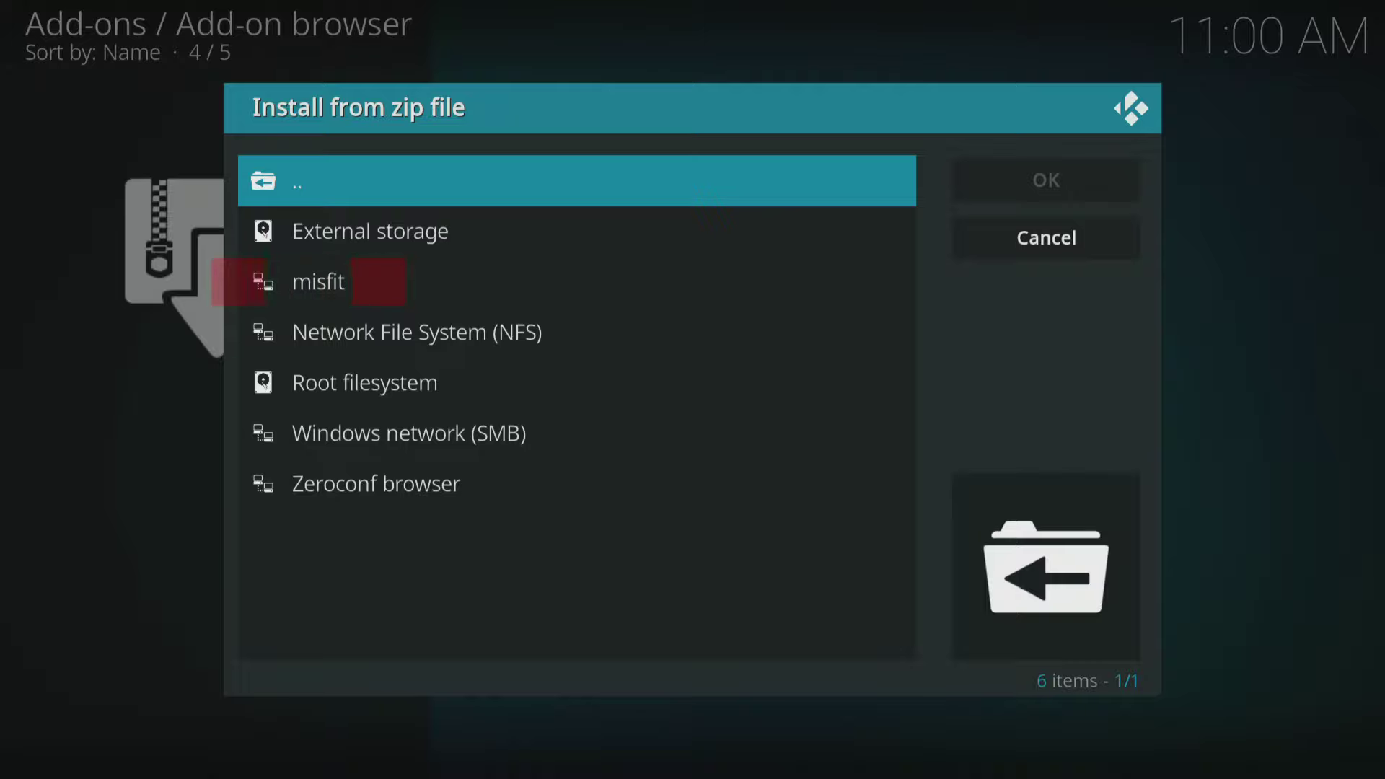
Step: Install repository.misfitmods-1.4.zip from the misfit source
key("Down")
key("Down")
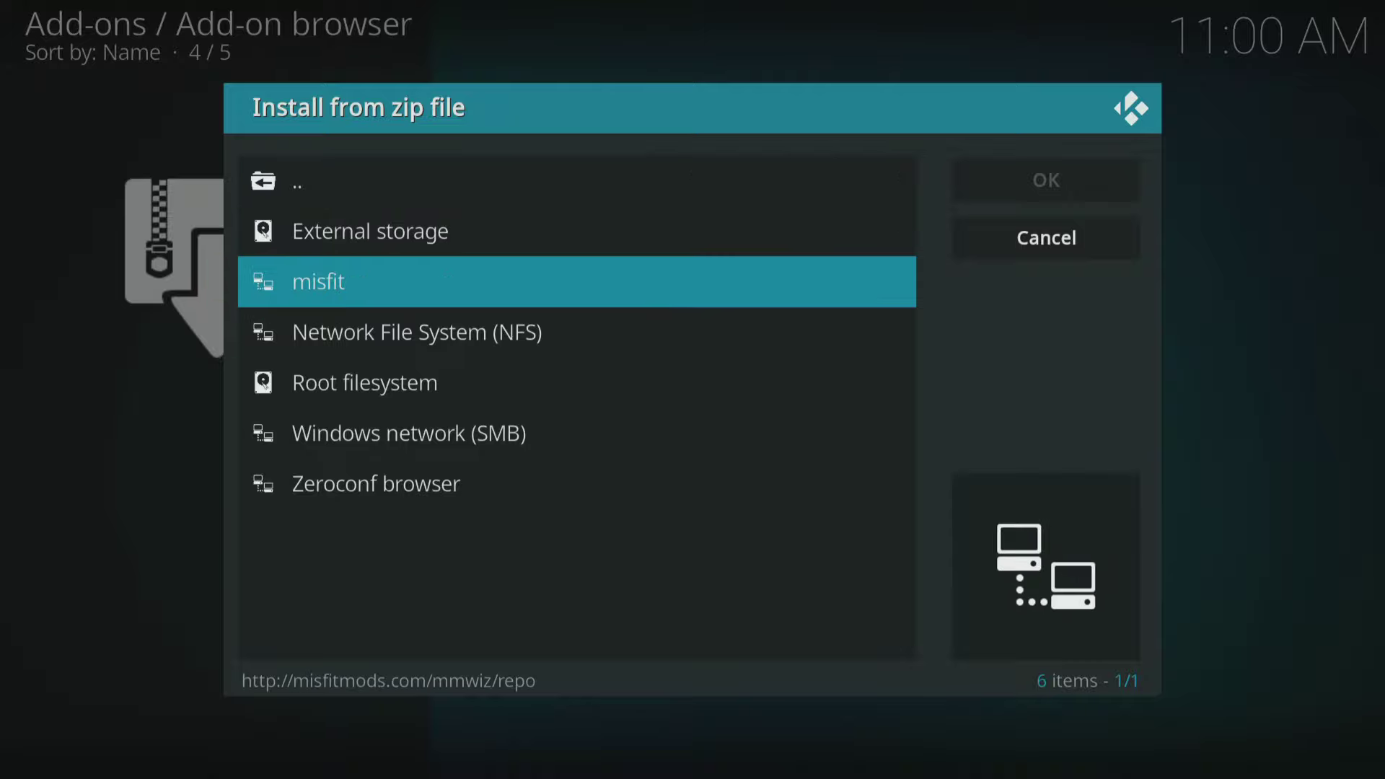
key("Return")
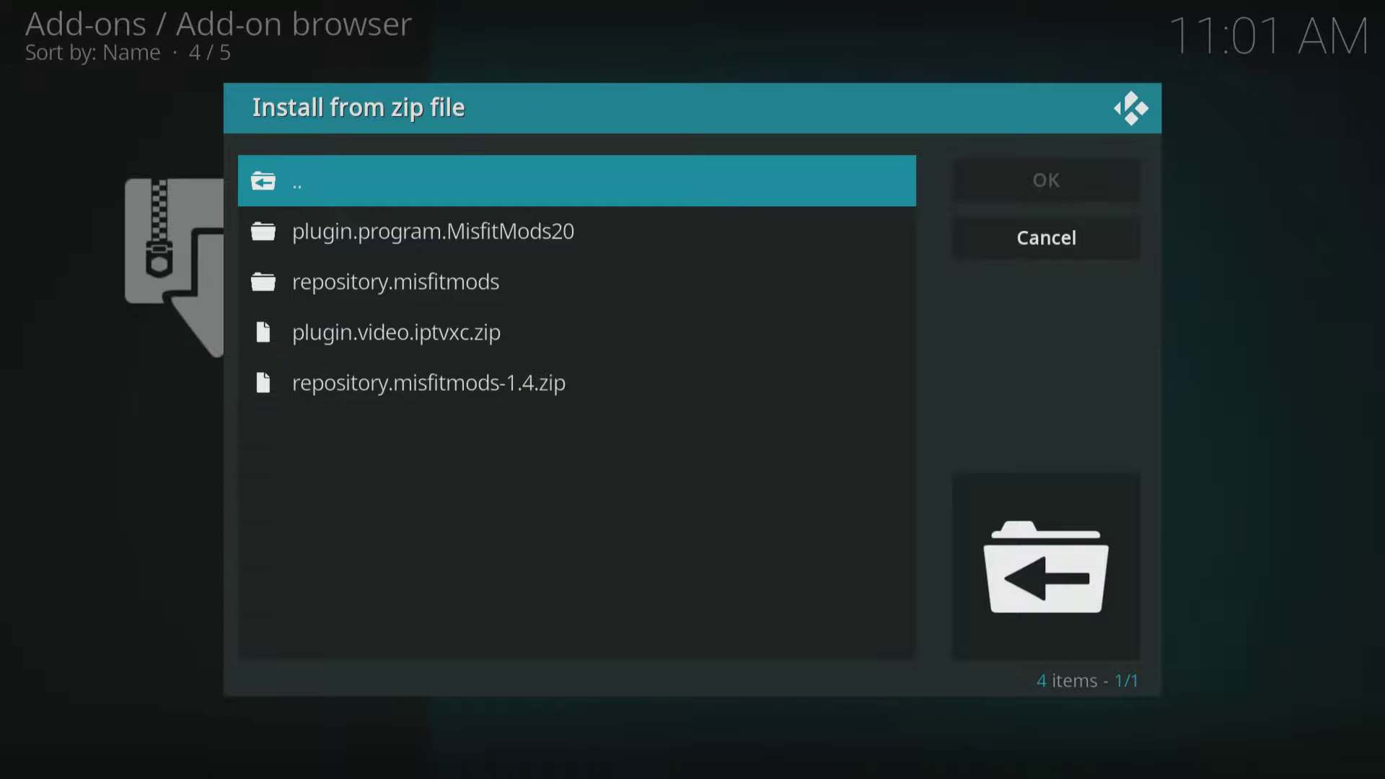
key("Down")
key("Down")
key("Down")
key("Down")
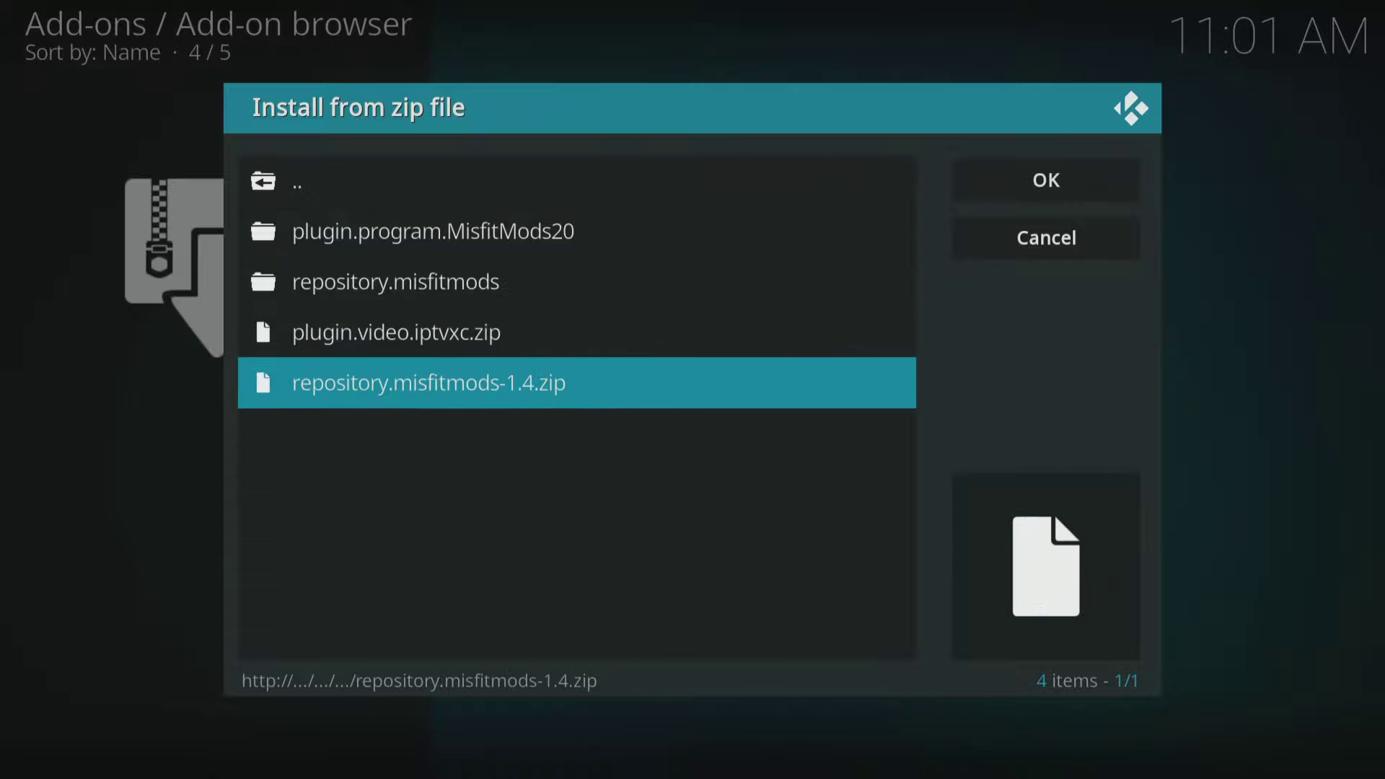
key("Return")
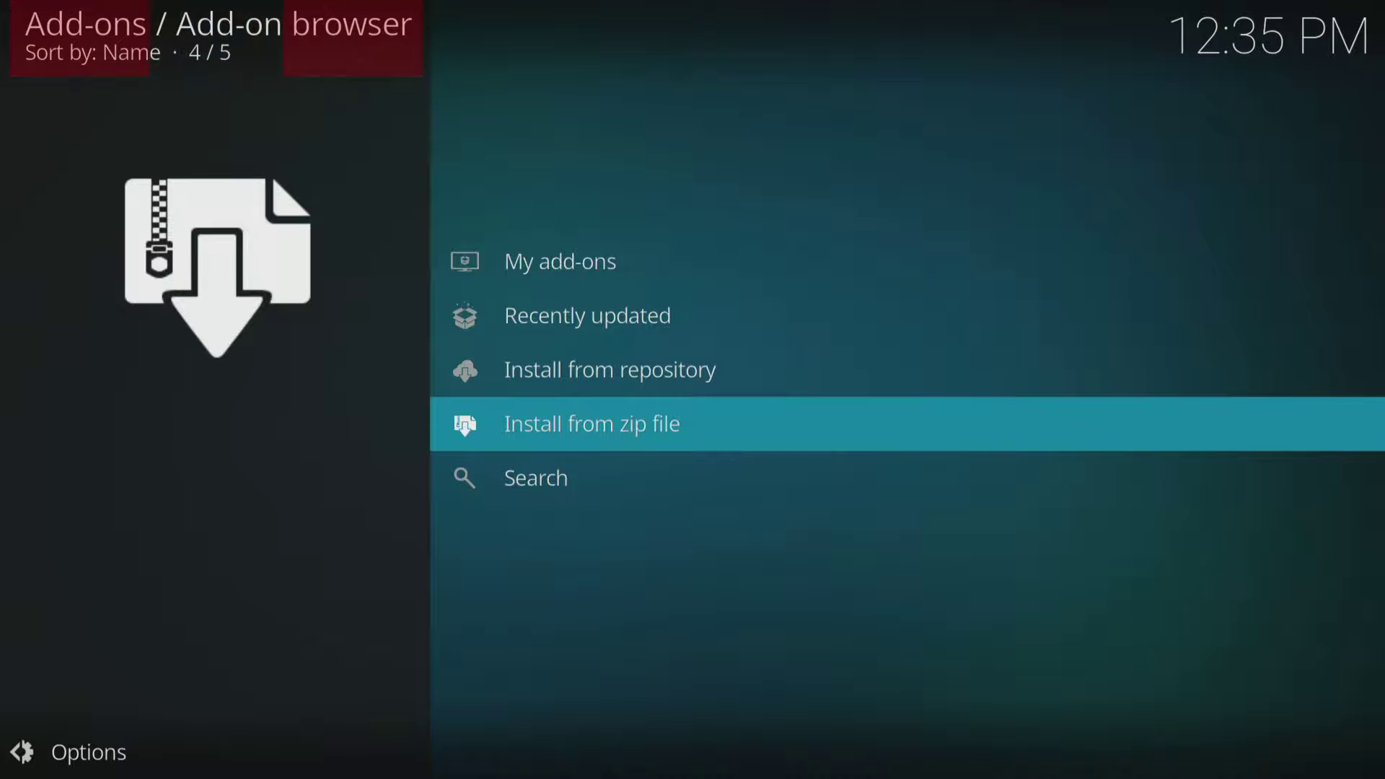
Step: Browse MisfitMods Repo > Program add-ons and open the MisfitMods Wizard 1.0.1 details
key("Up")
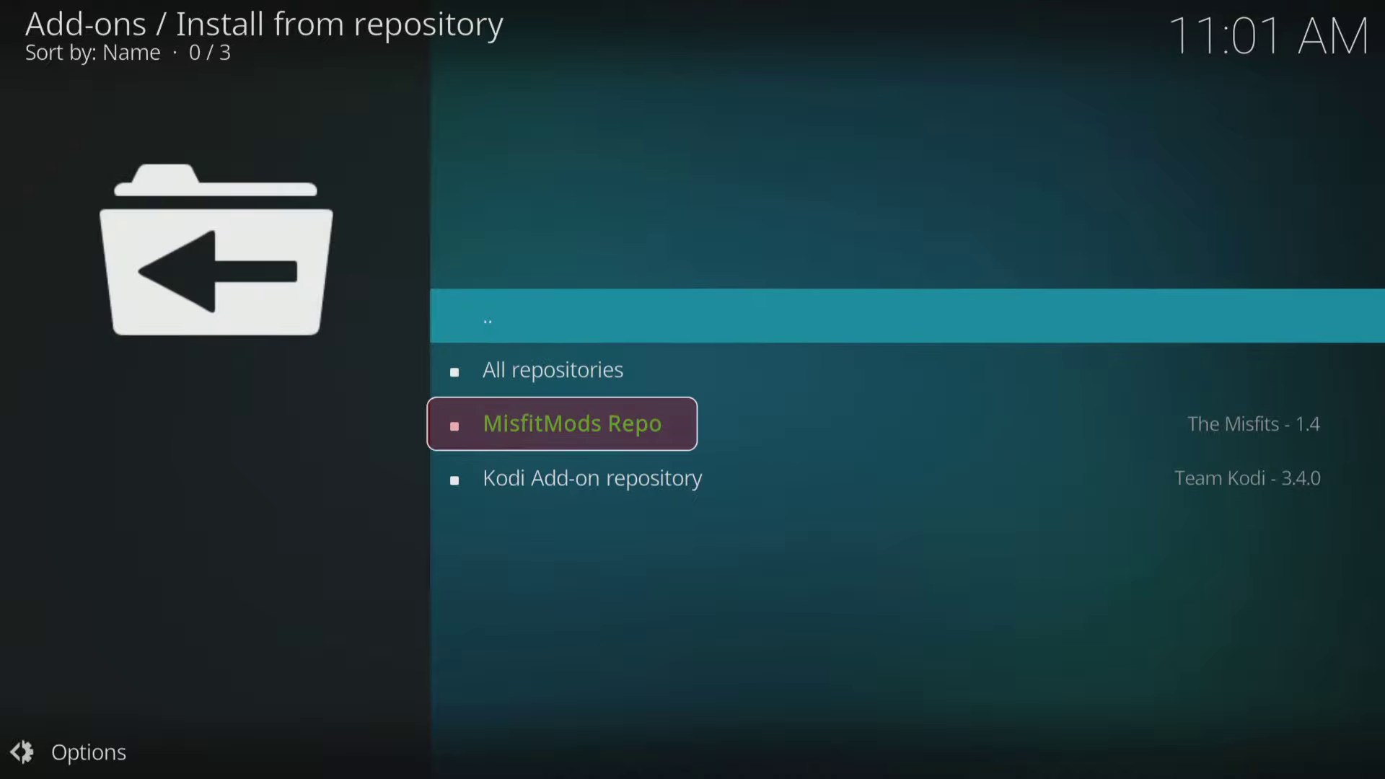
key("Down")
key("Down")
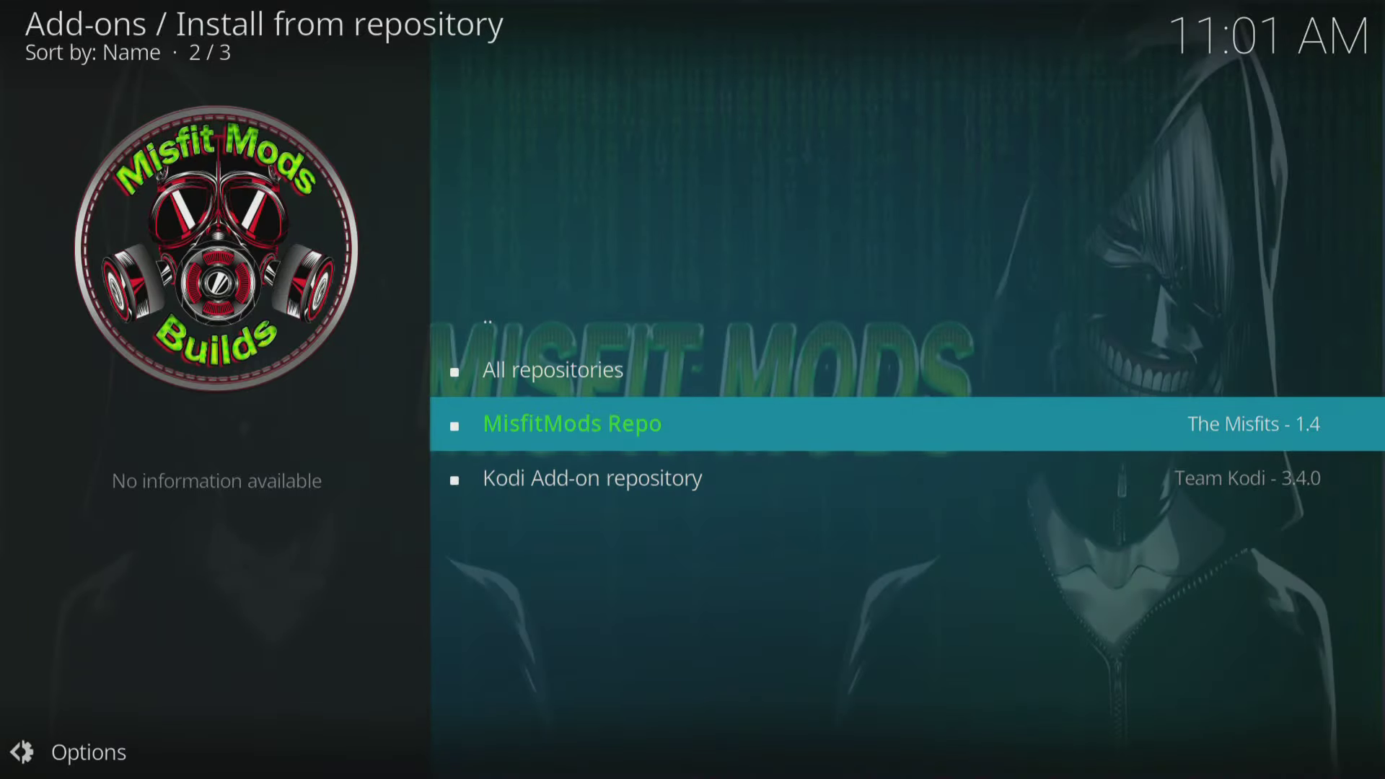
key("Return")
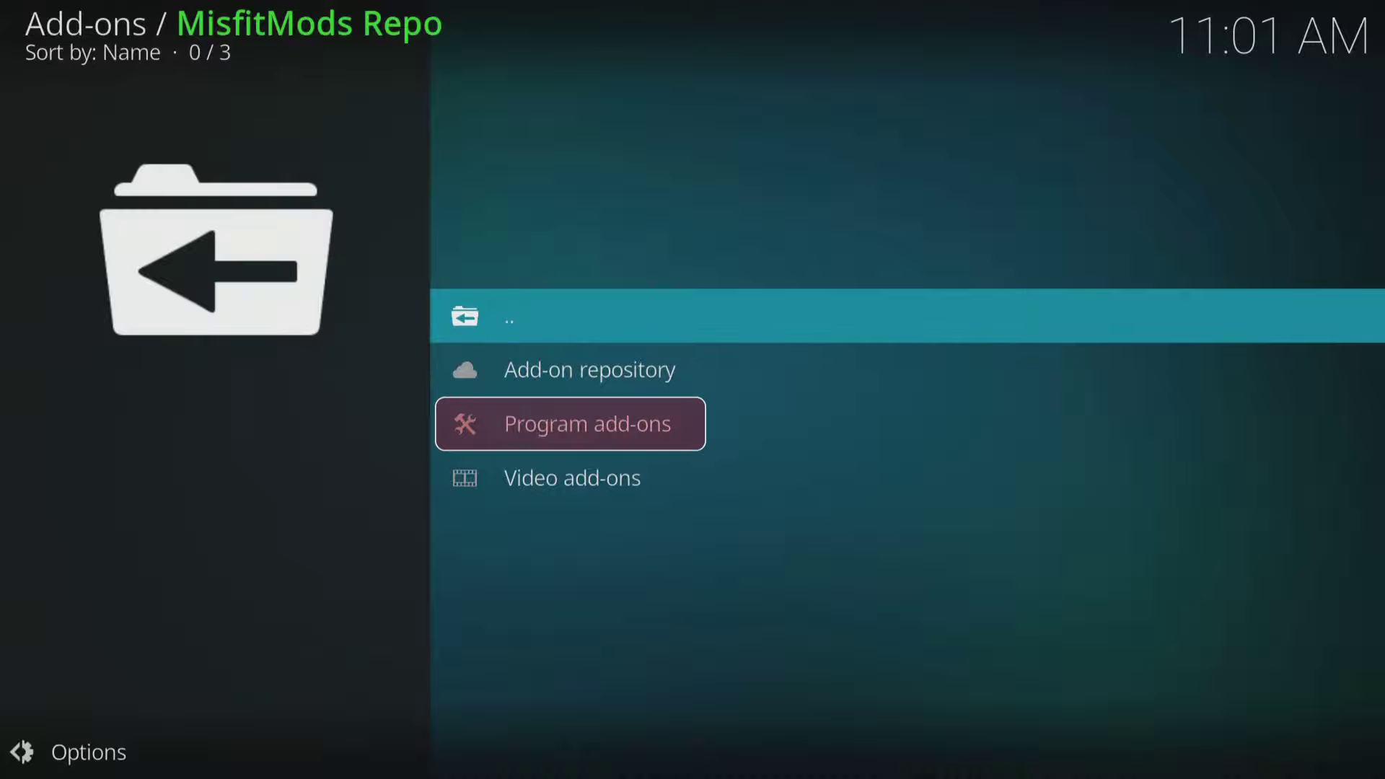
key("Down")
key("Down")
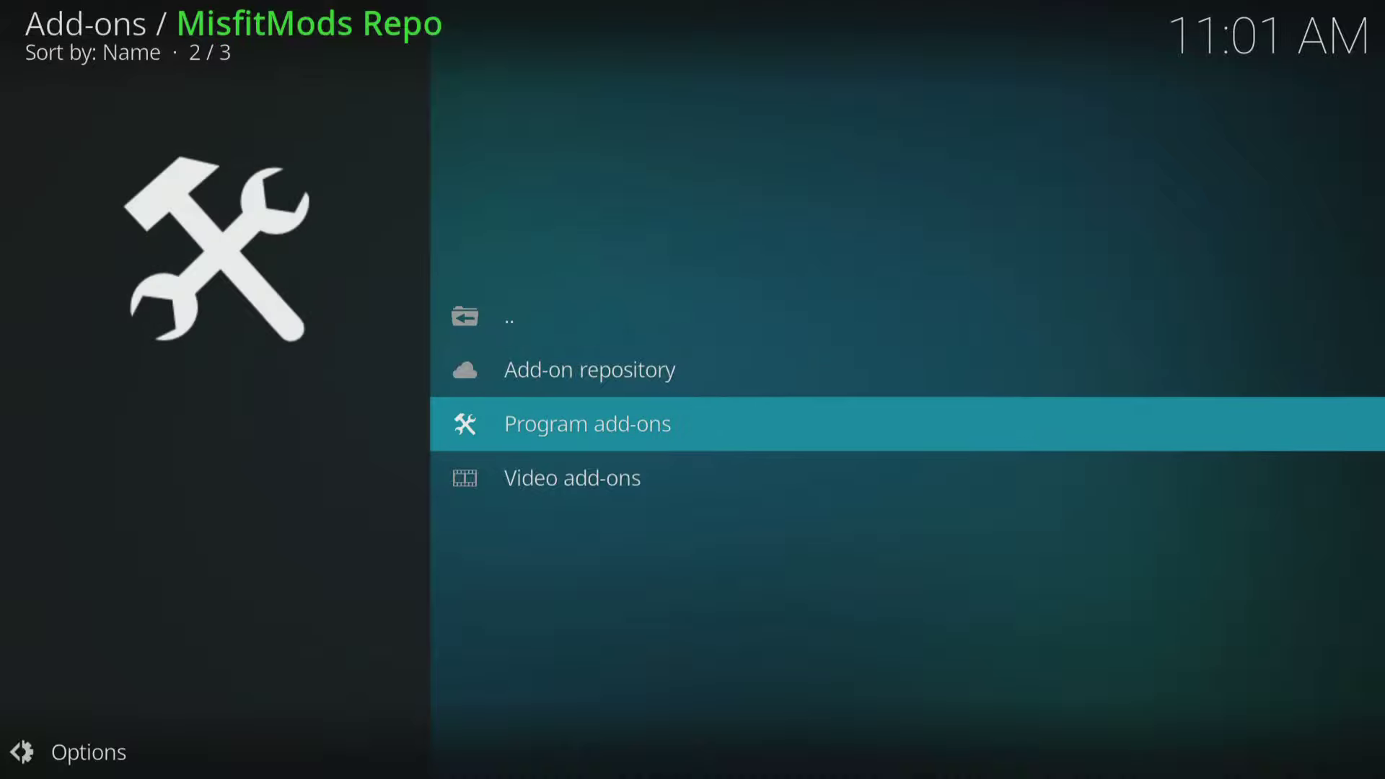
key("Return")
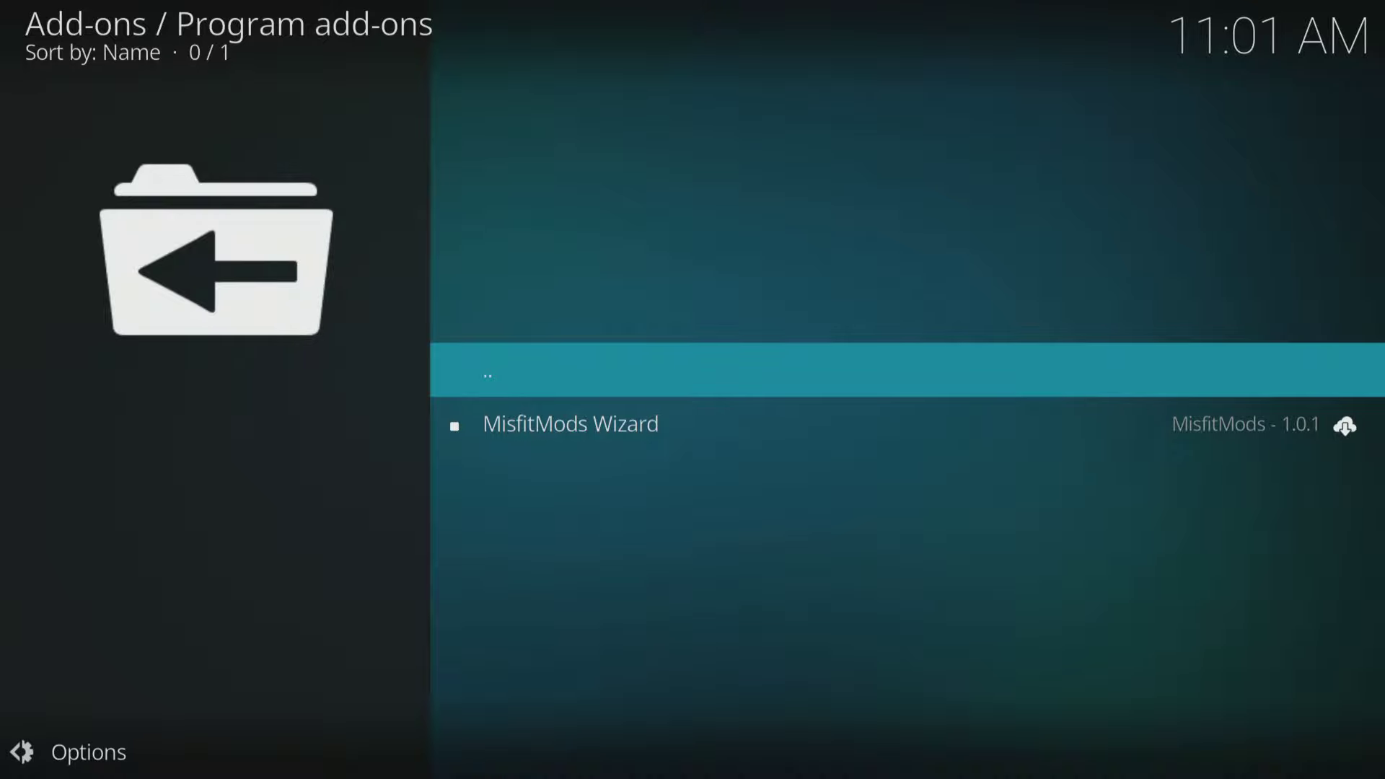
key("Down")
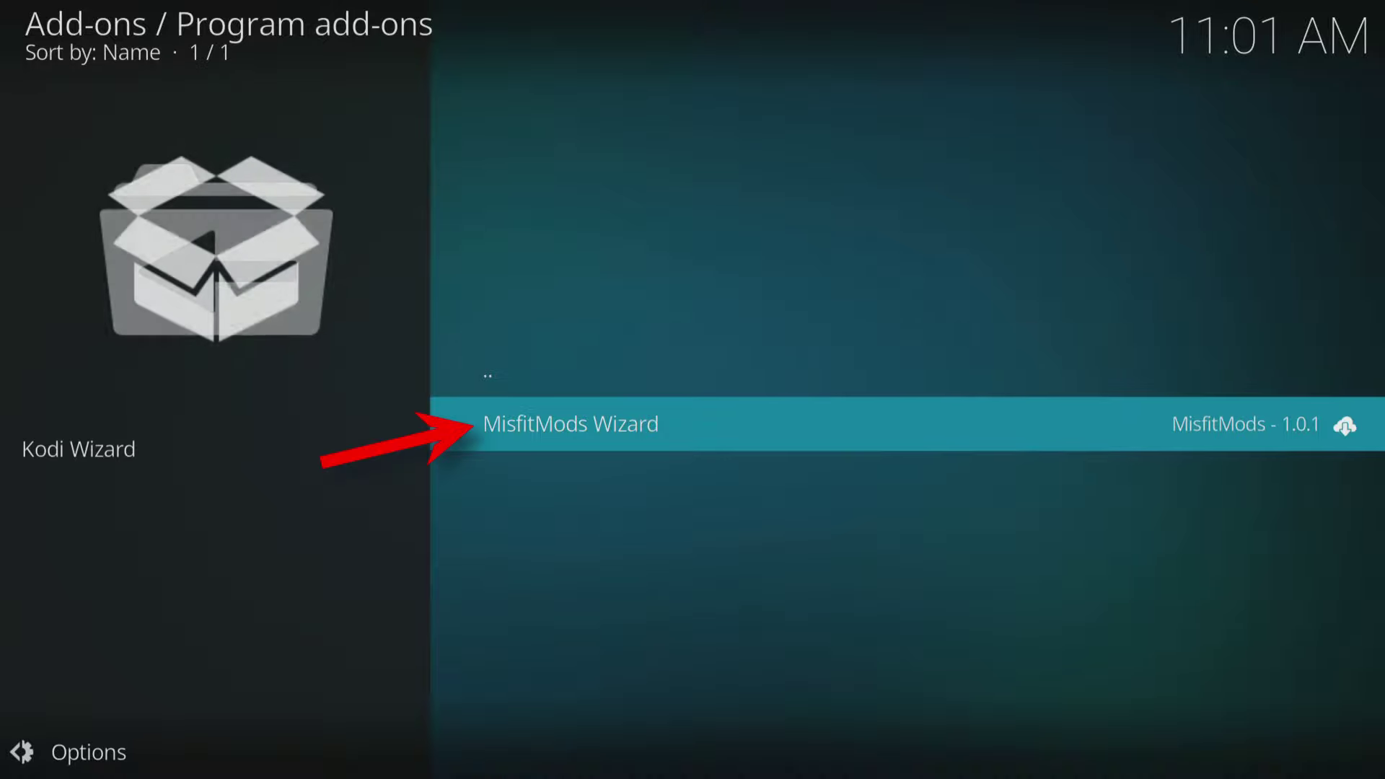
key("Return")
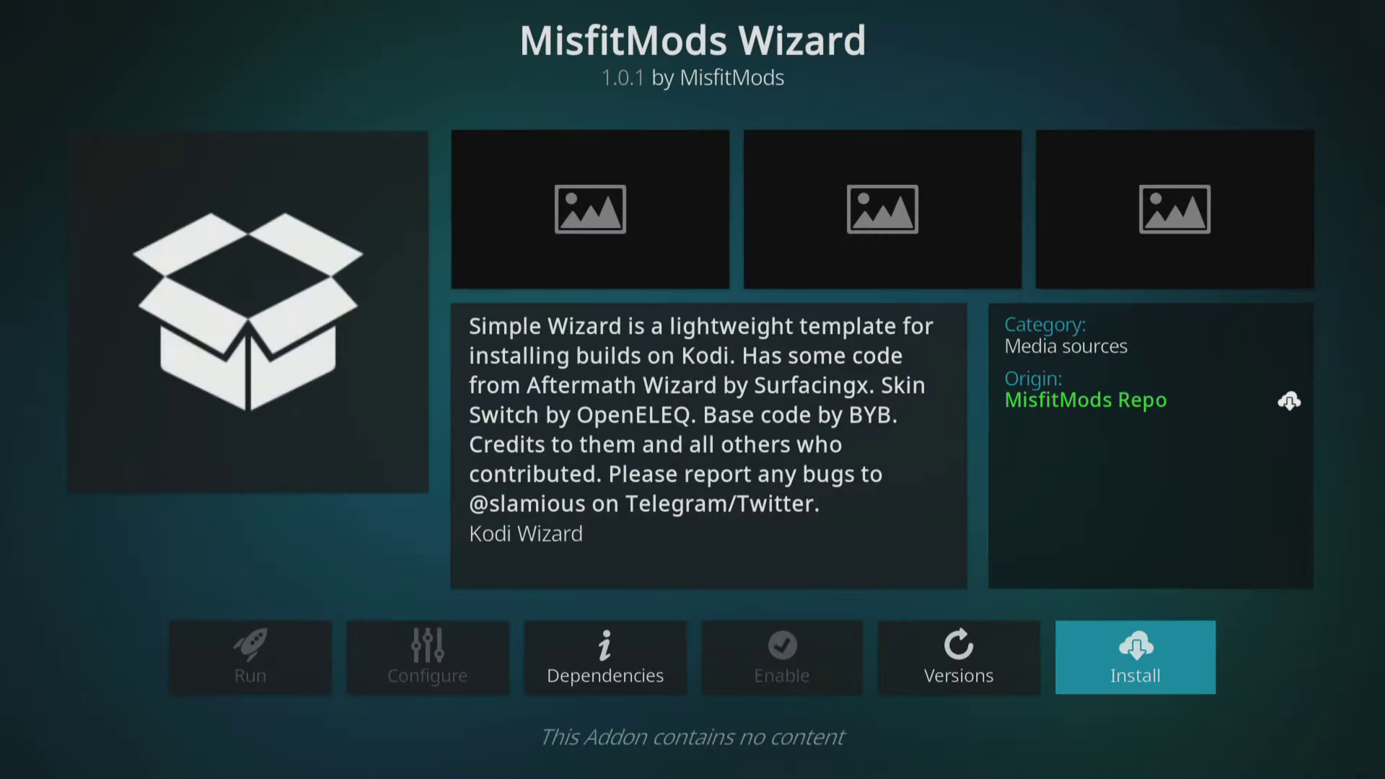
Step: Install MisfitMods Wizard, accept the keep-items dialog with OK, and close the welcome popup
key("Return")
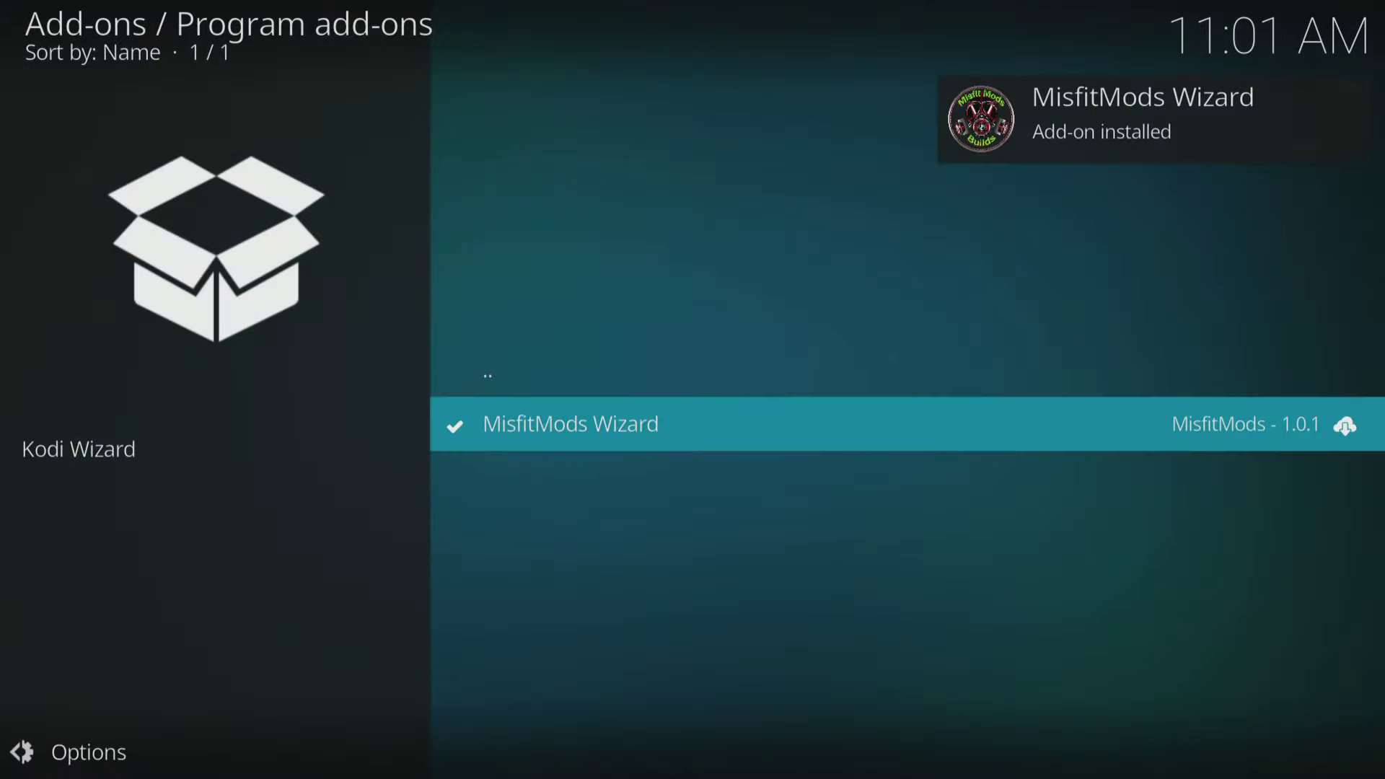
key("Right")
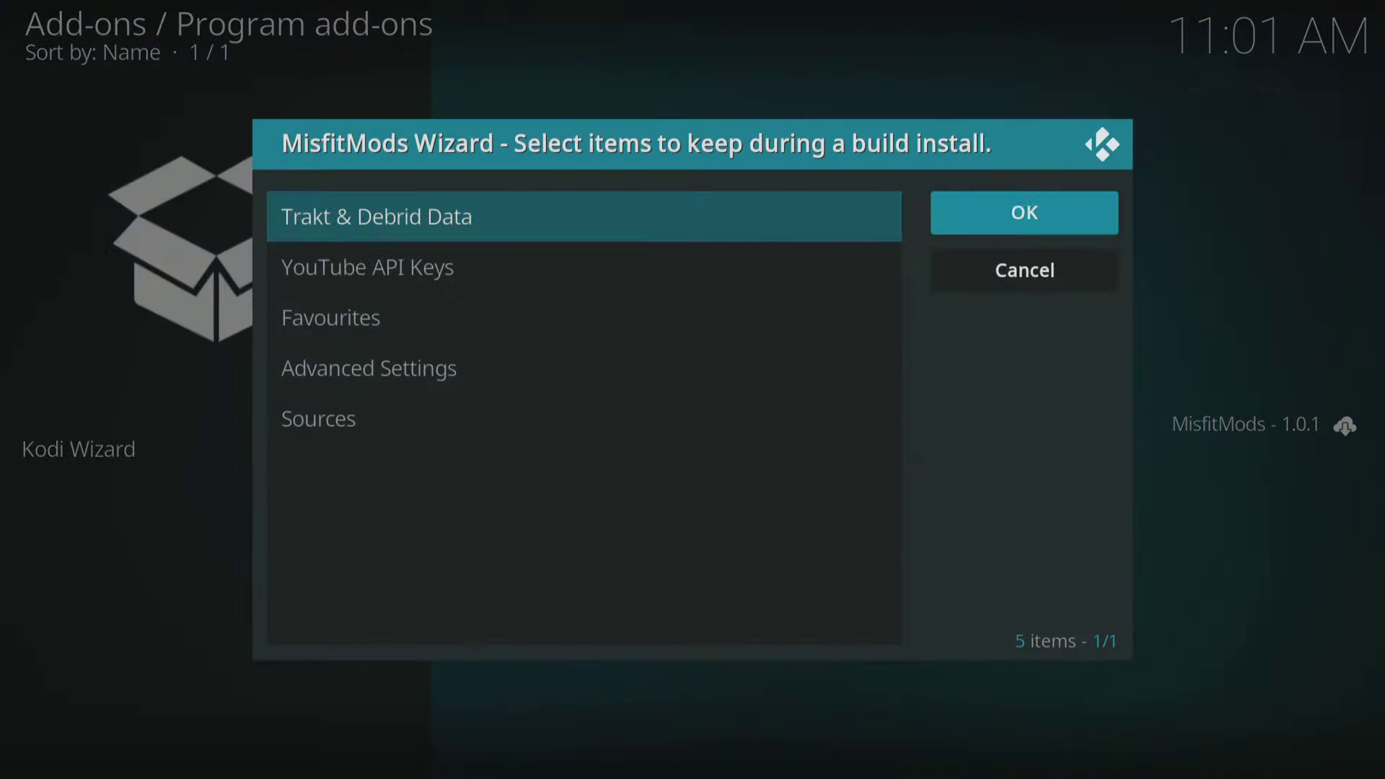
key("Return")
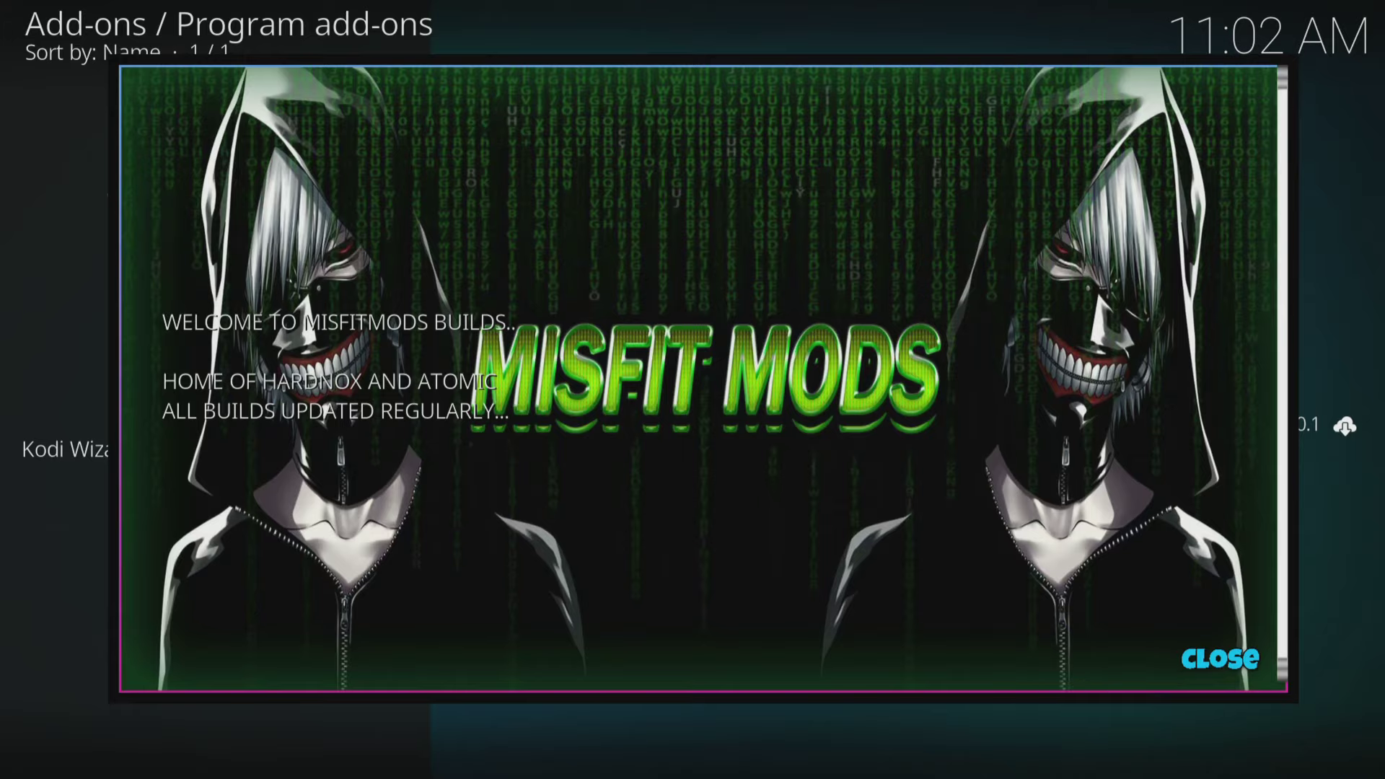
key("Return")
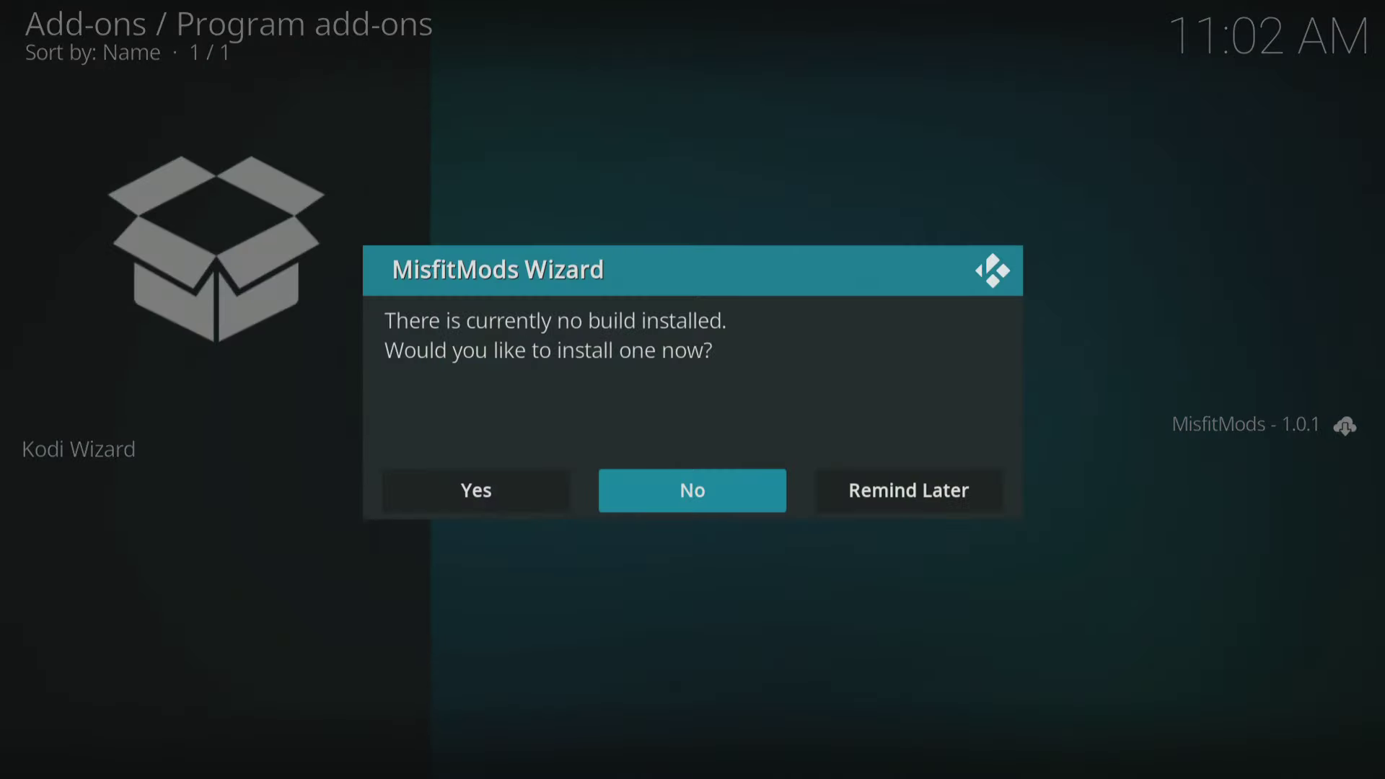
Step: Answer Yes to the 'no build installed' prompt to open the Build Menu
key("Left")
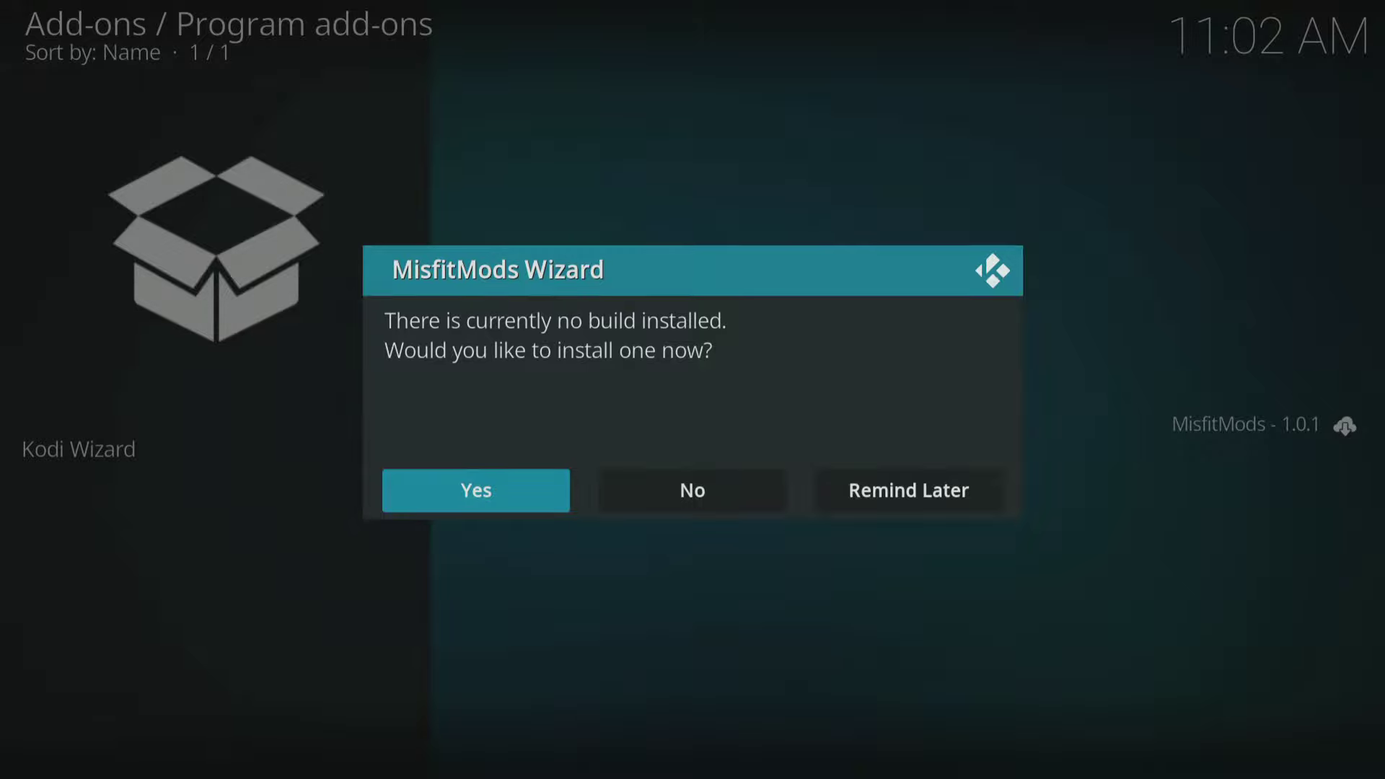
key("Return")
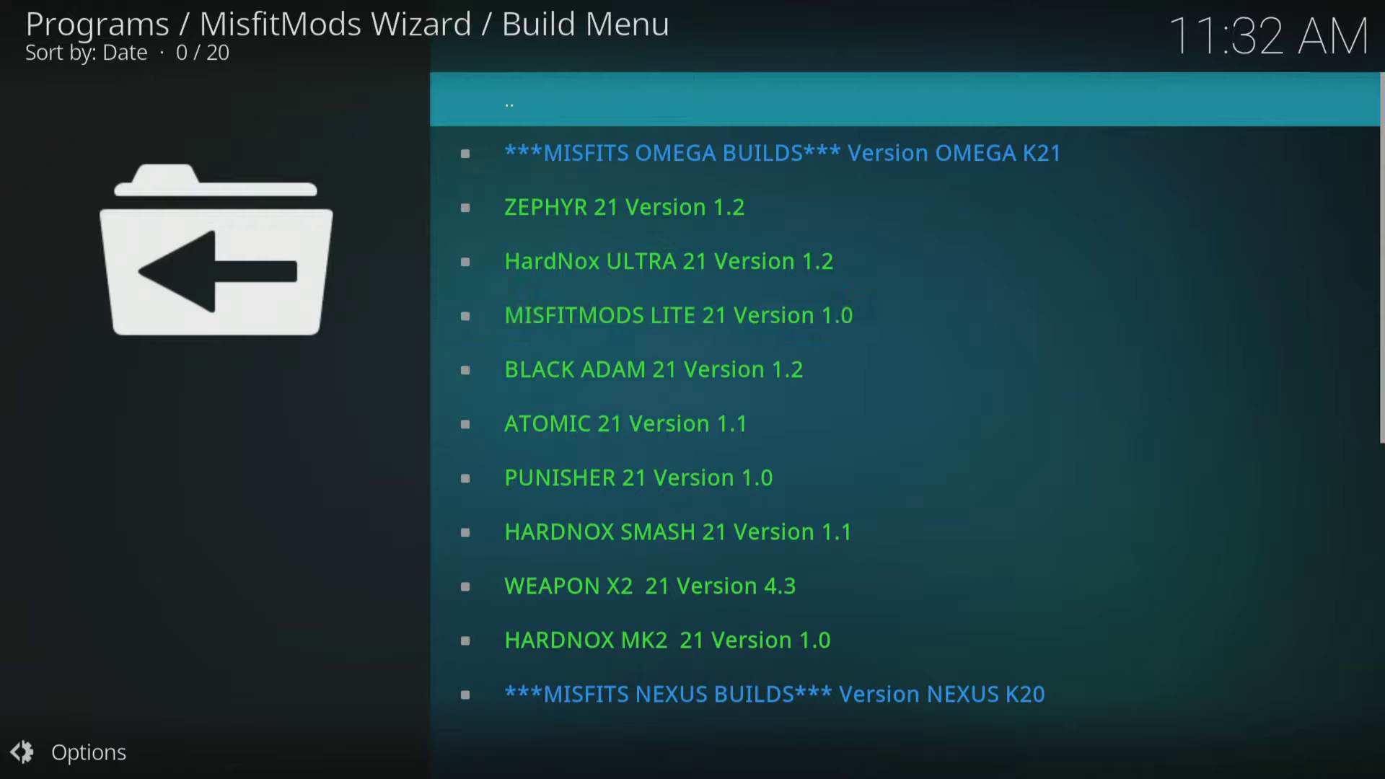
Step: Install MISFITMODS LITE 21 Version 1.0, acknowledge completion, and relaunch Kodi
key("Down")
key("Down")
key("Down")
key("Down")
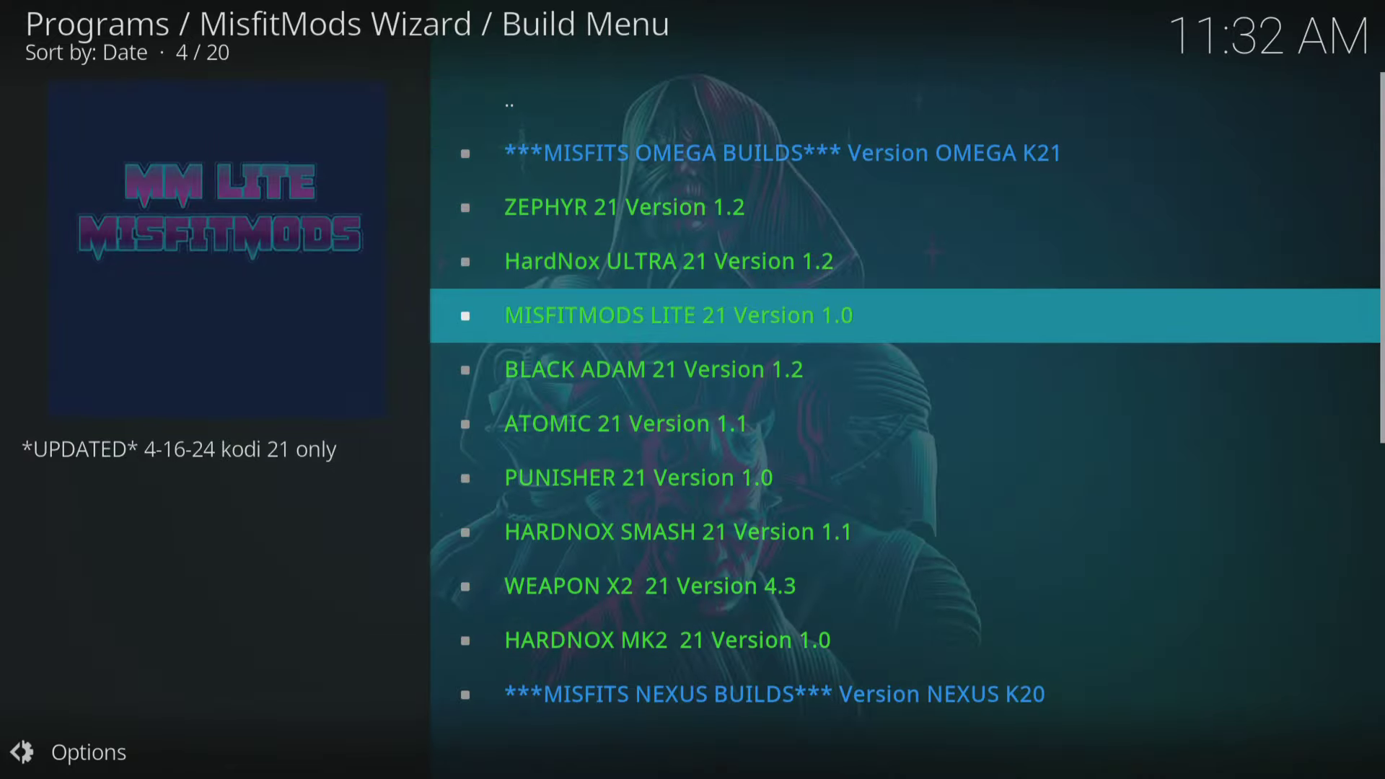
key("Return")
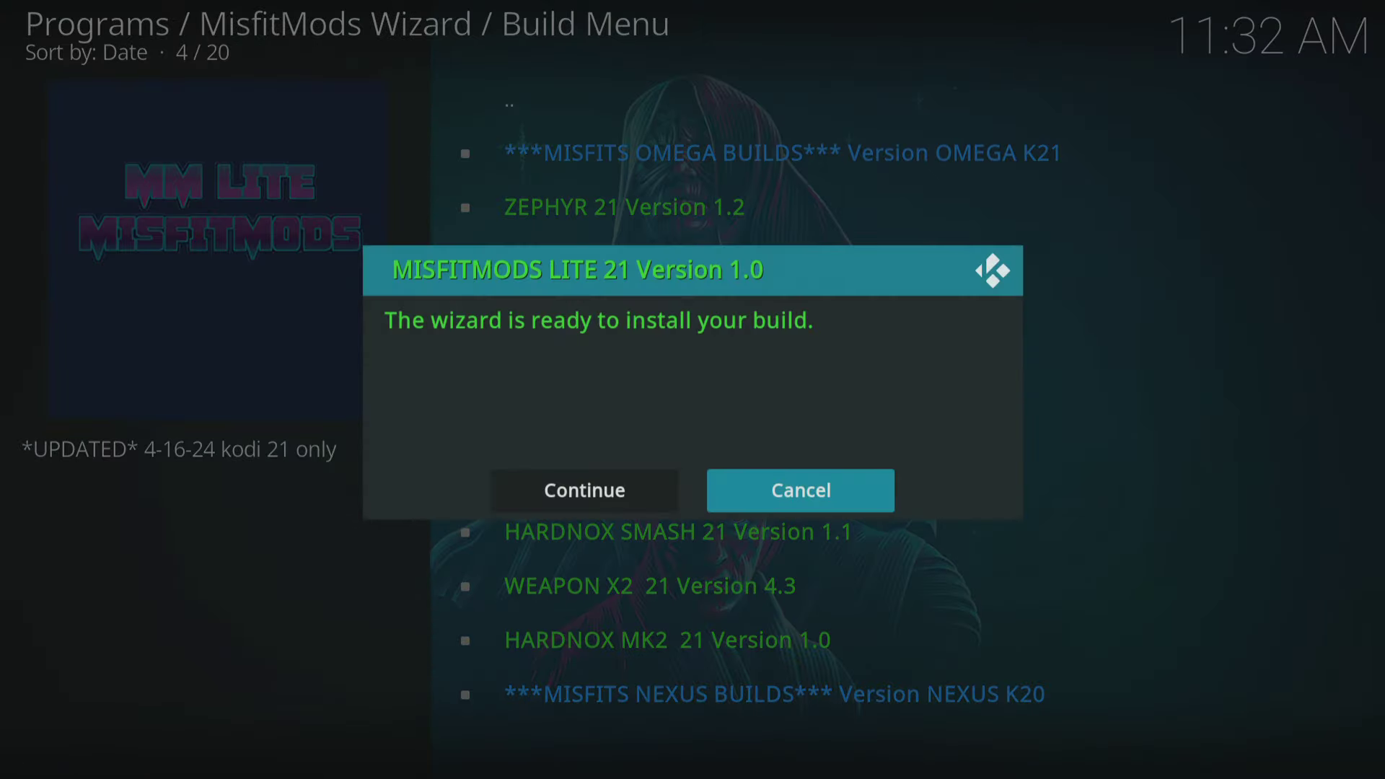
key("Left")
key("Return")
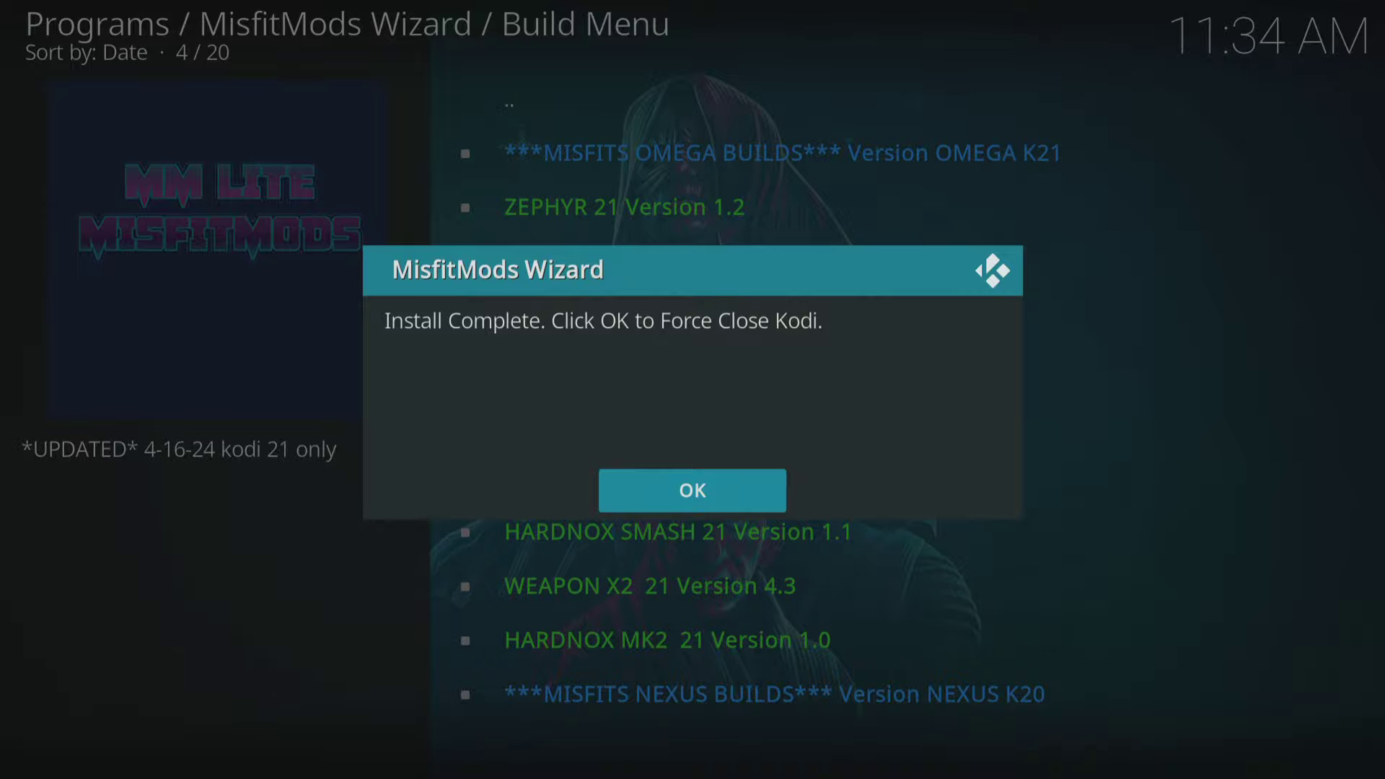
key("Return")
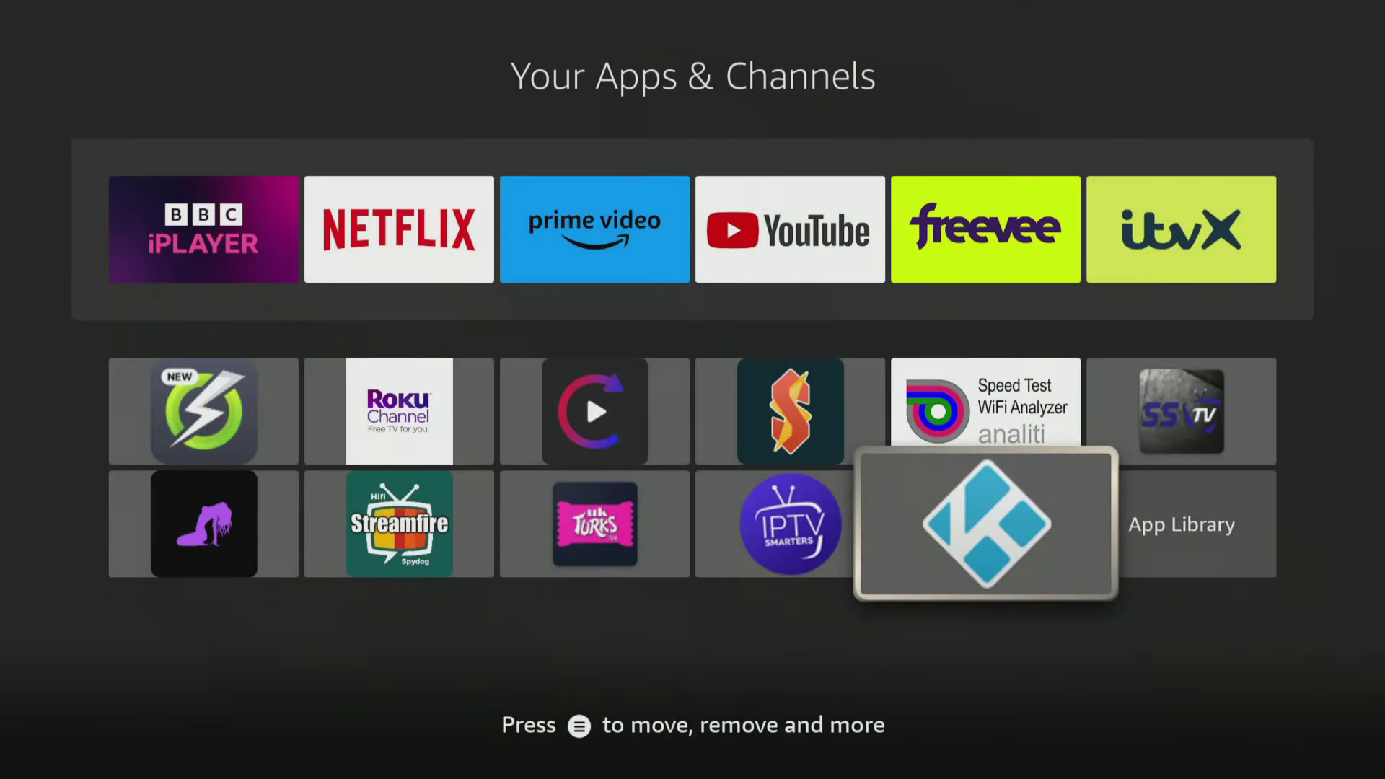
key("Return")
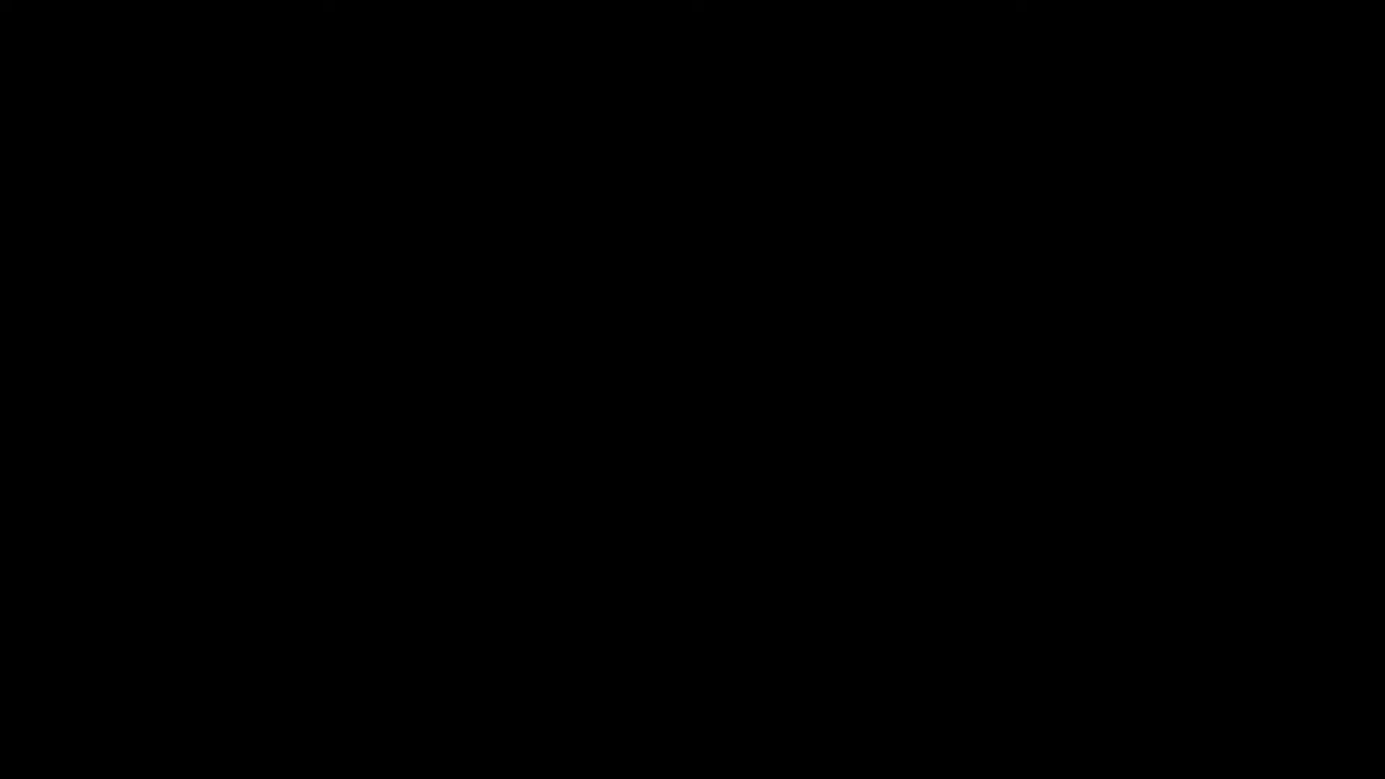